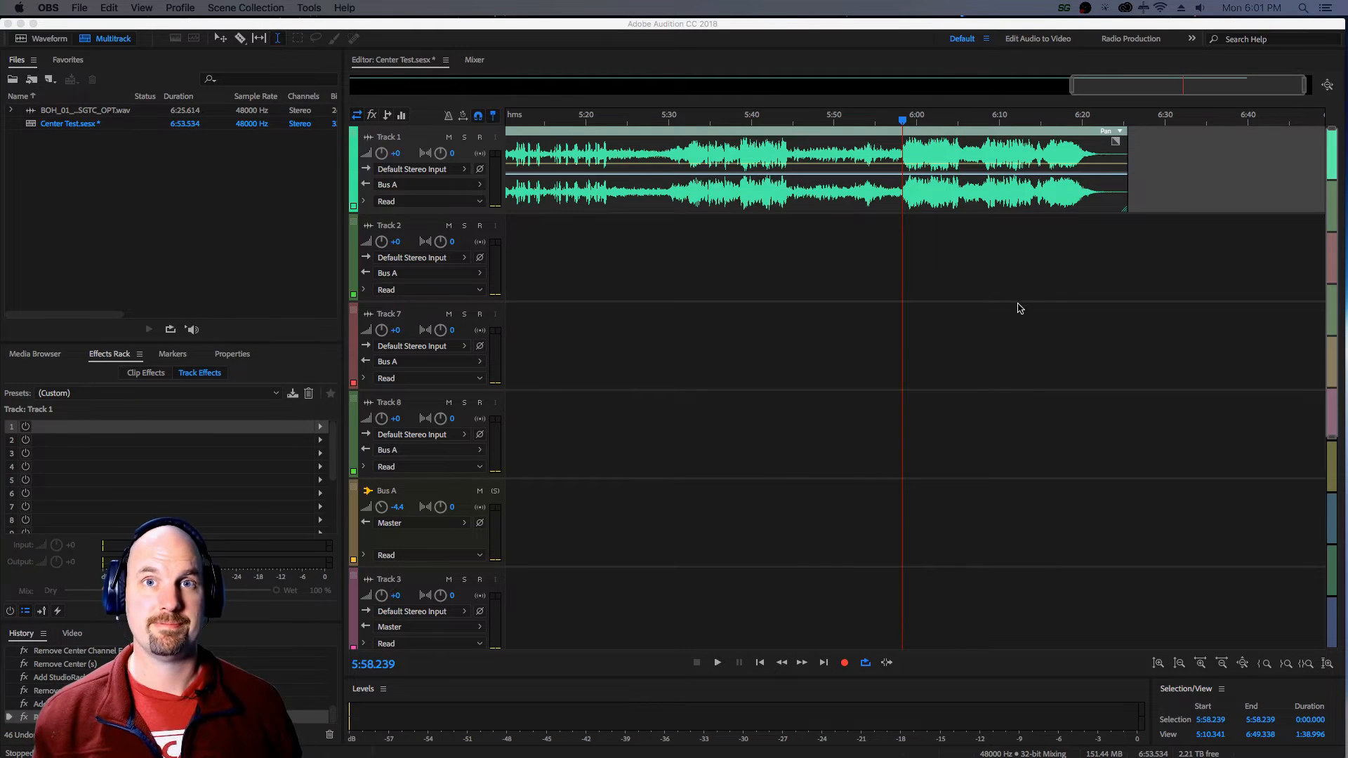
Play the original stereo music on Track 1 from the playhead and stop it after listening.
click(897, 37)
key(space)
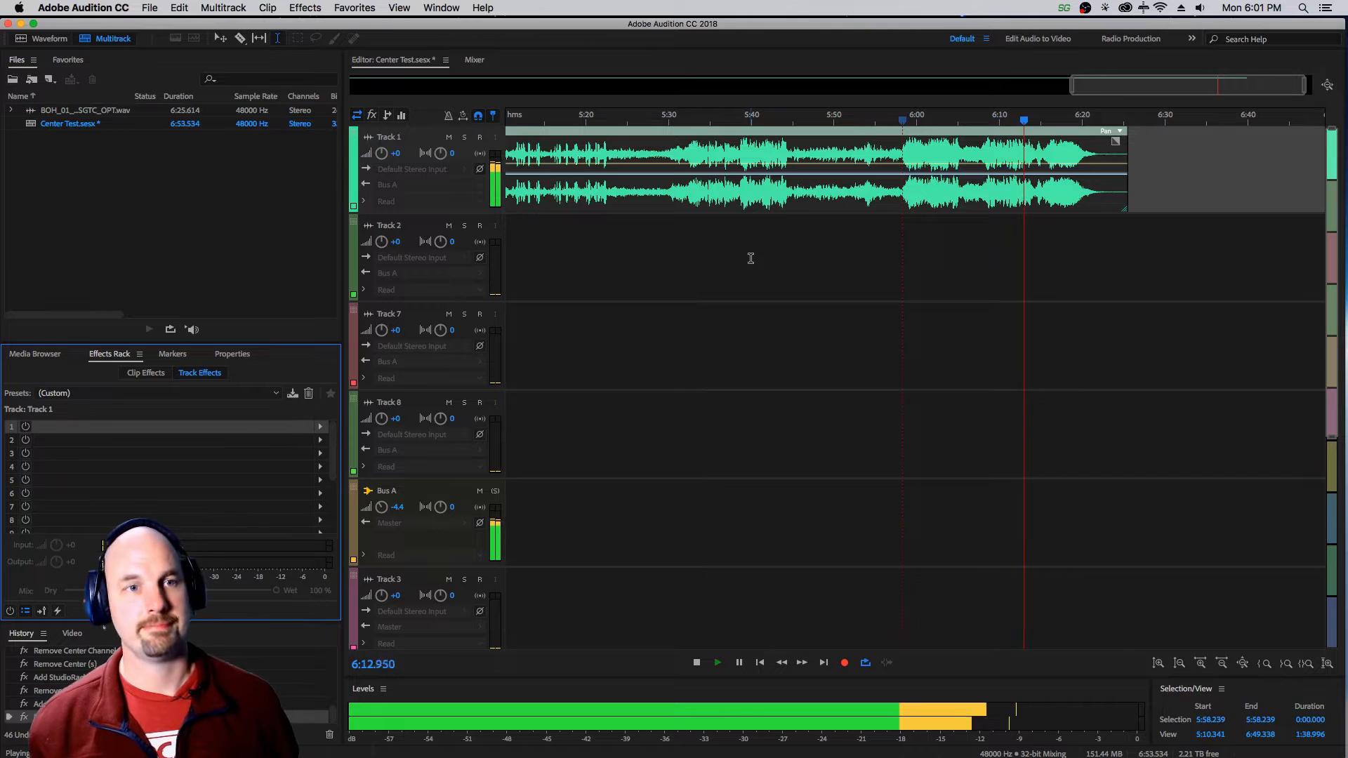
key(space)
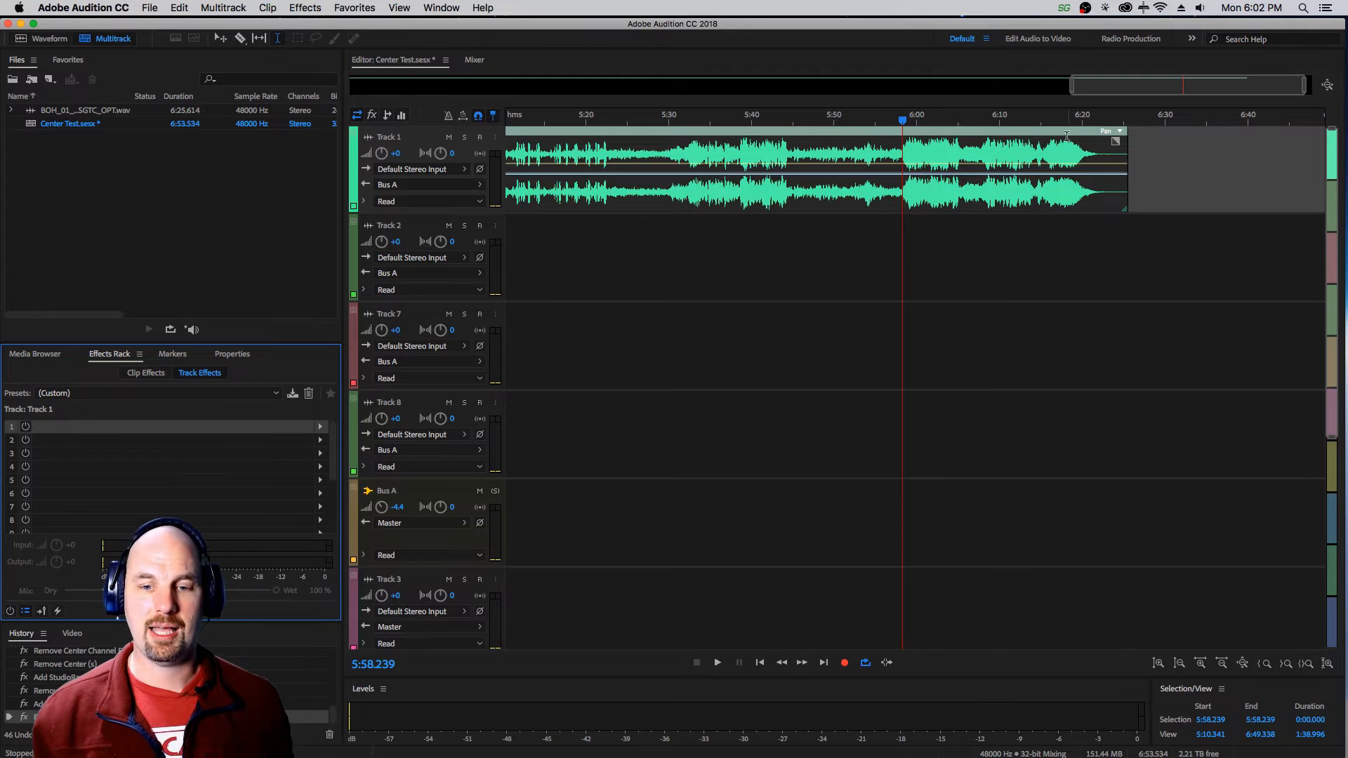
Copy the Track 1 clip onto Track 2 at the same time position and mute Track 2.
drag(1061, 135, 1060, 241)
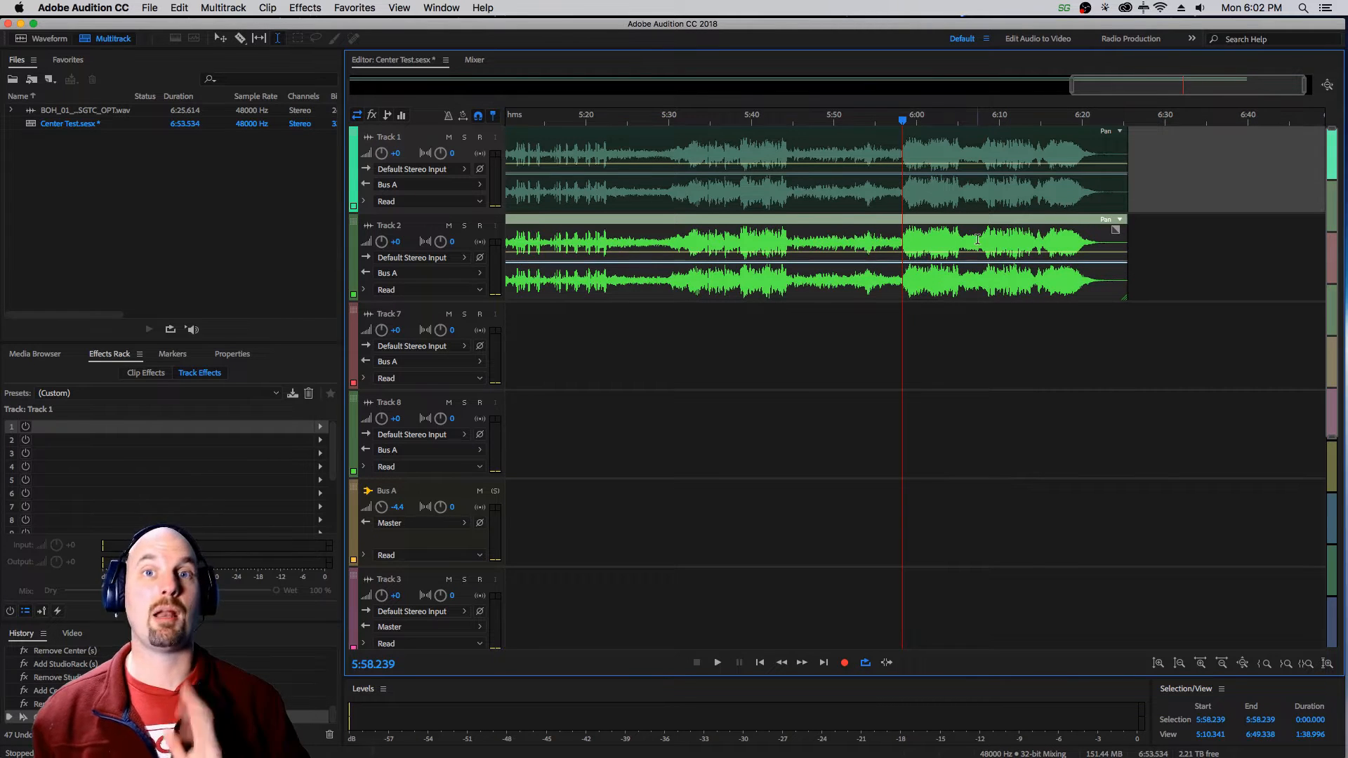
click(448, 225)
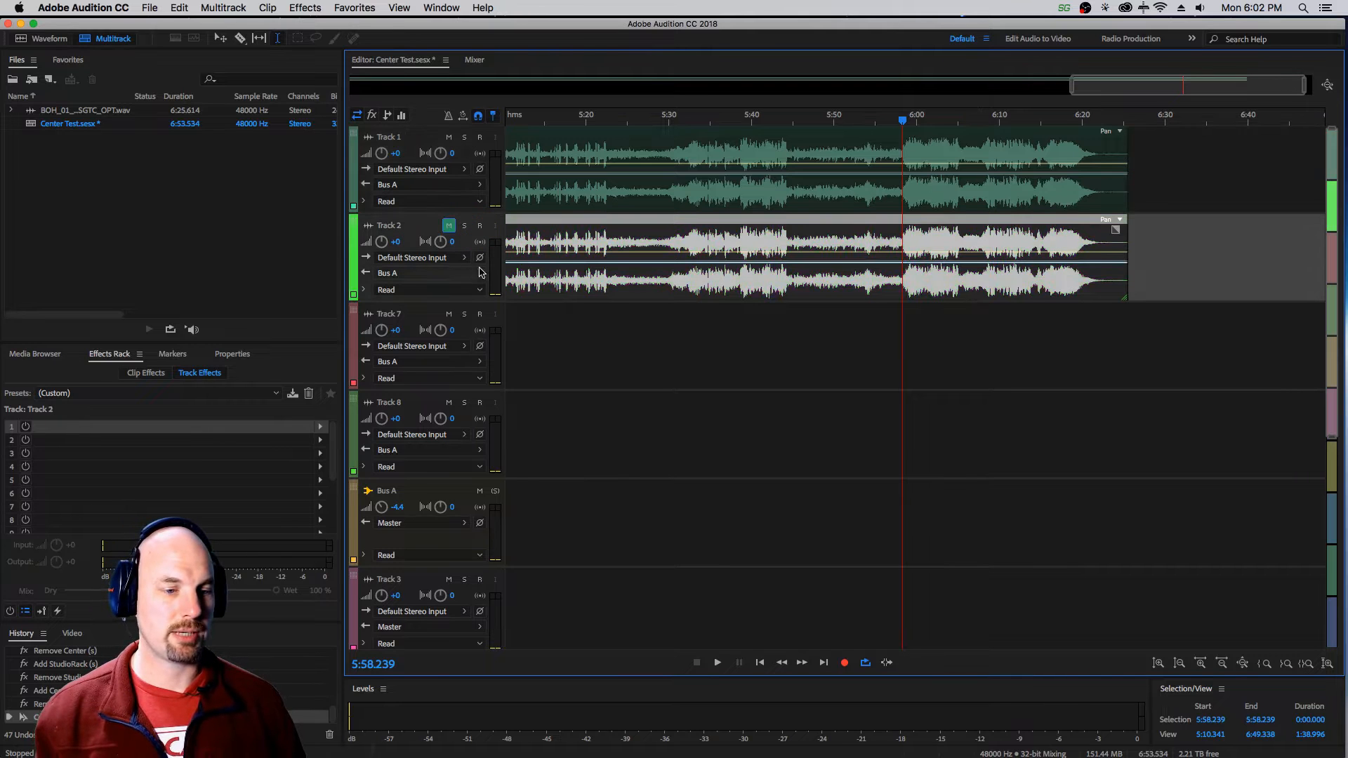
Insert the Waves Center (s) AU effect in the first track effect slot of Track 1.
click(669, 181)
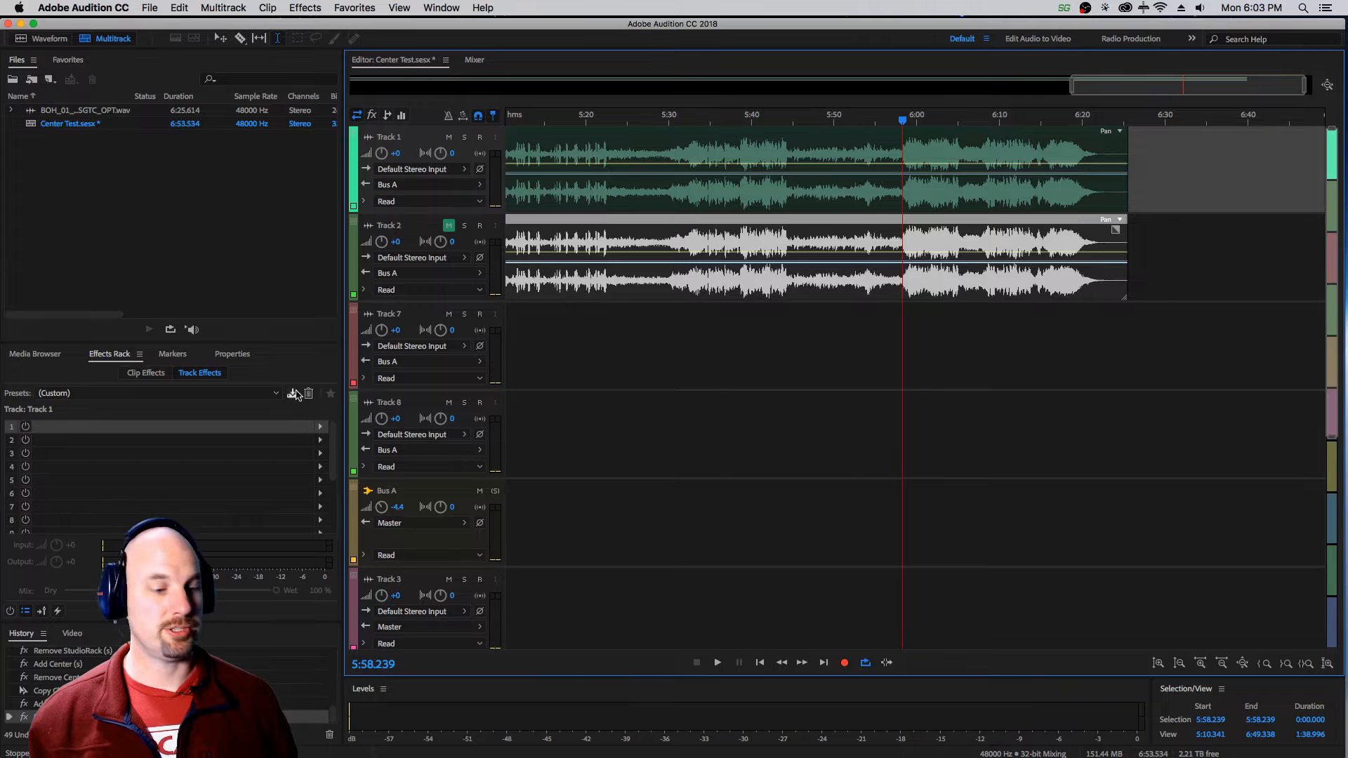
click(320, 427)
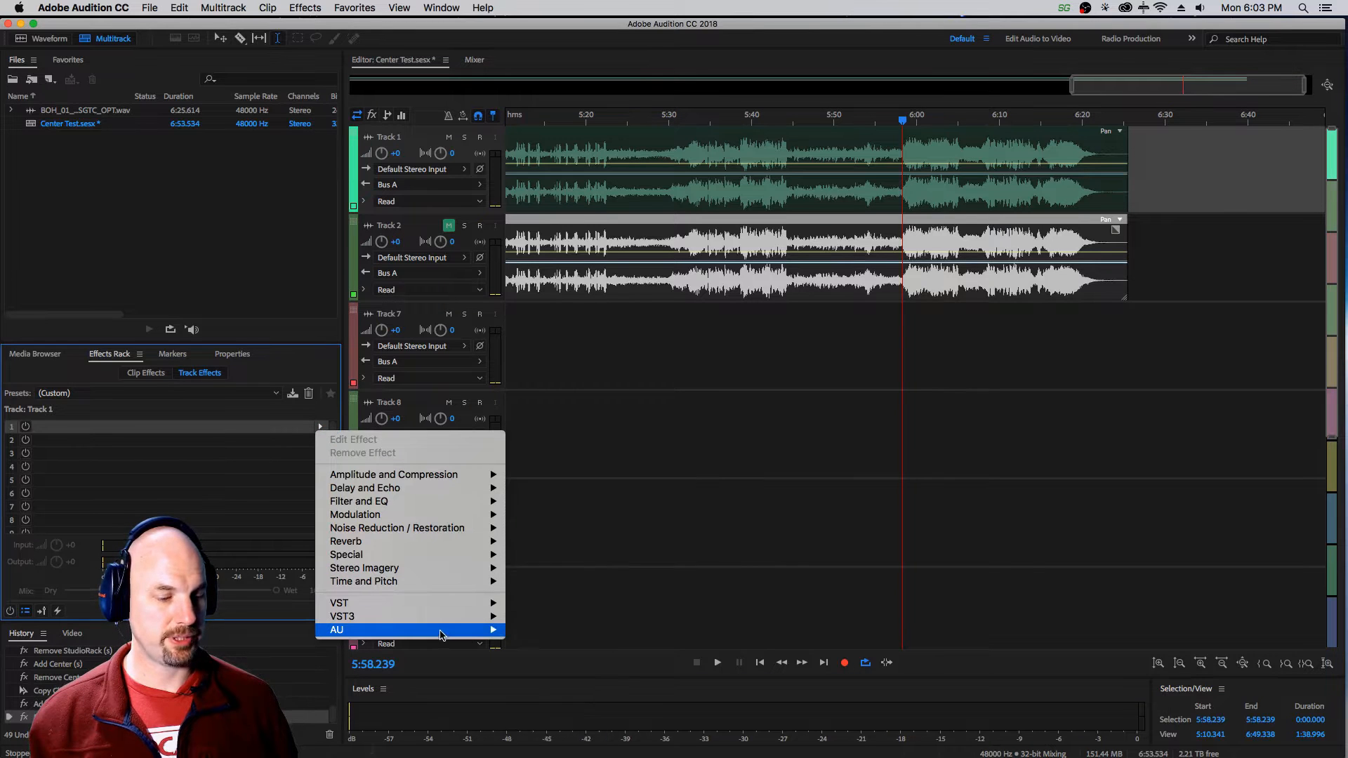
mouse_move(447, 631)
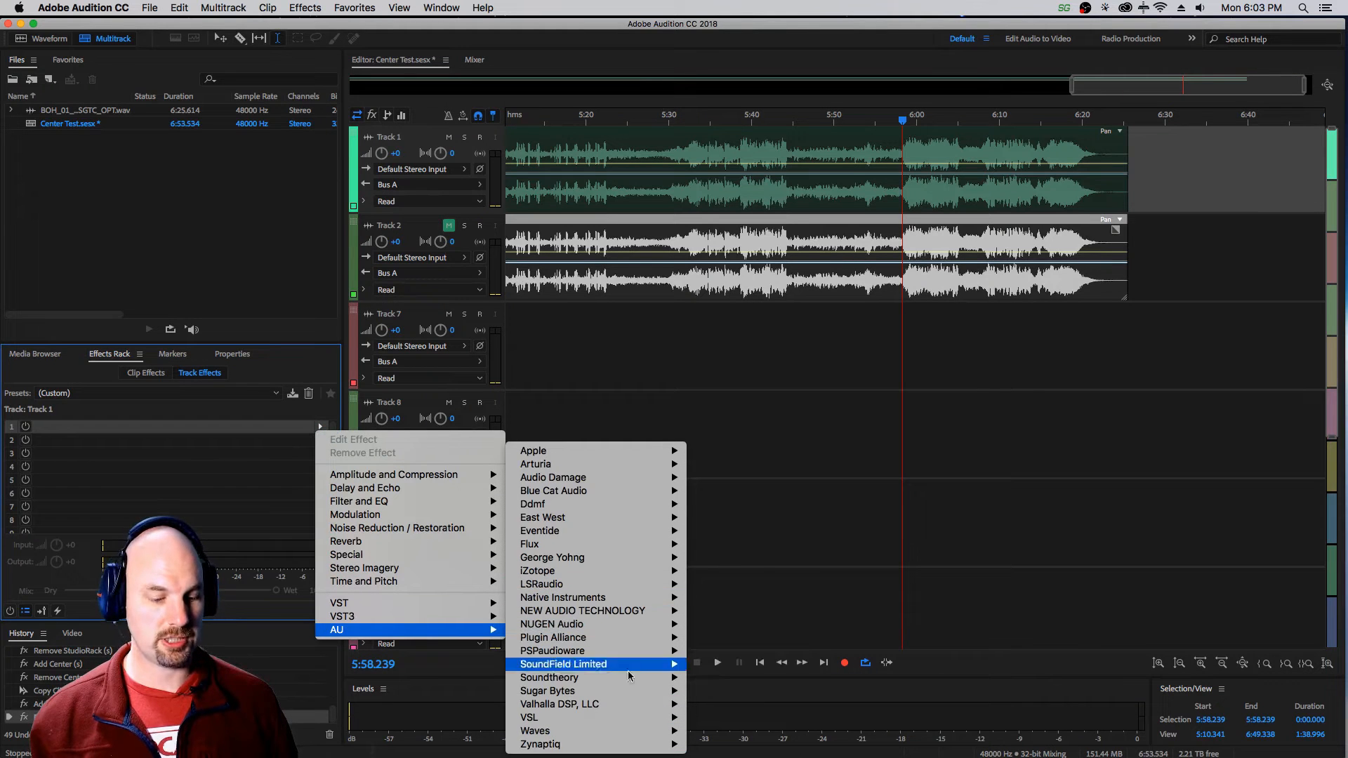
mouse_move(660, 732)
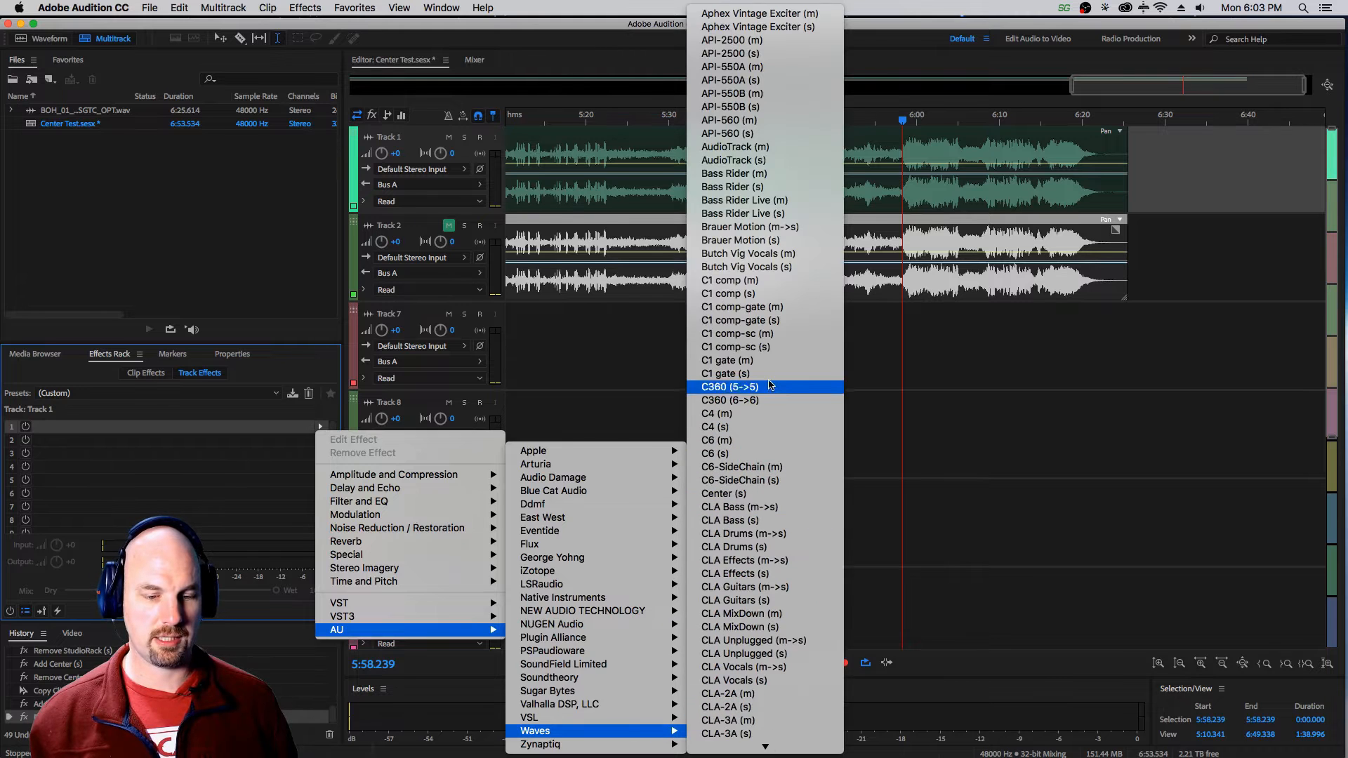
click(774, 503)
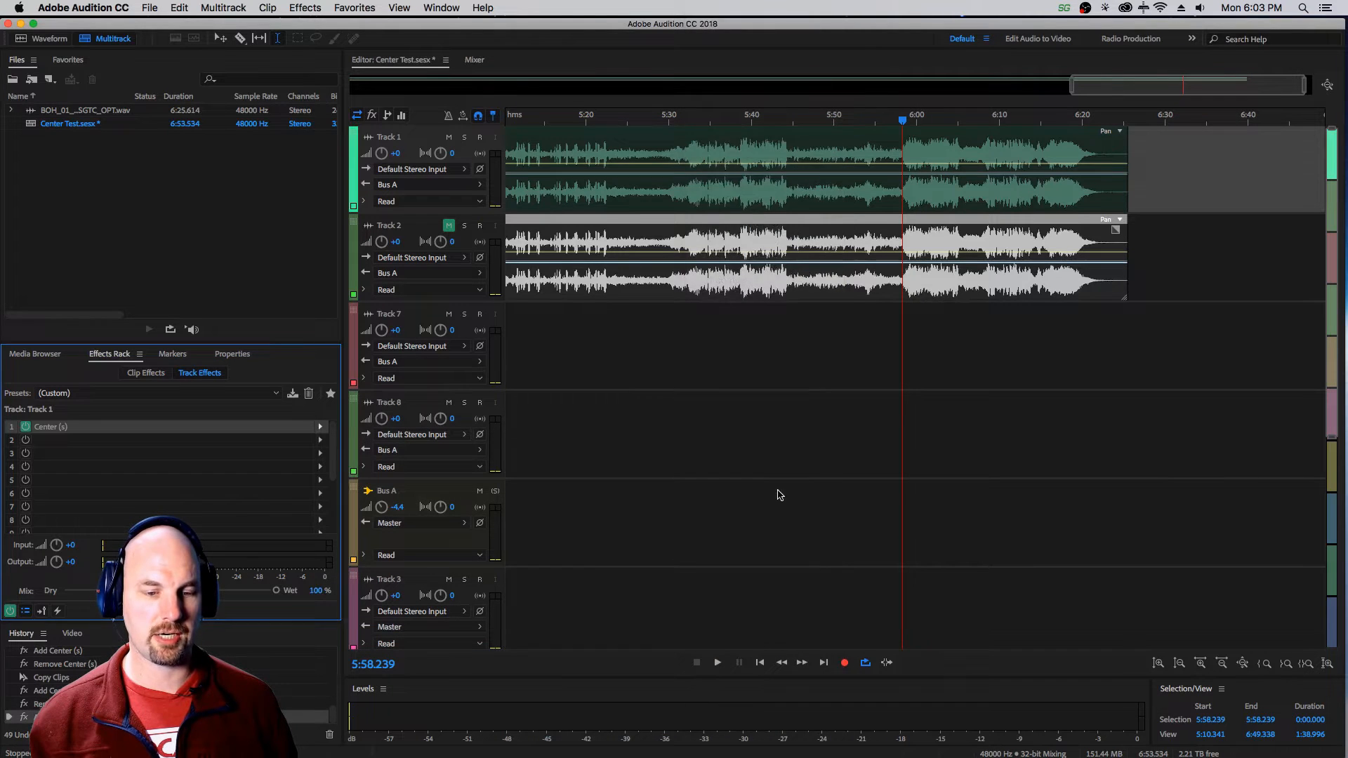
Set the Sides fader to Off in Track 1's Center effect and audition the center-only signal.
drag(748, 140, 800, 115)
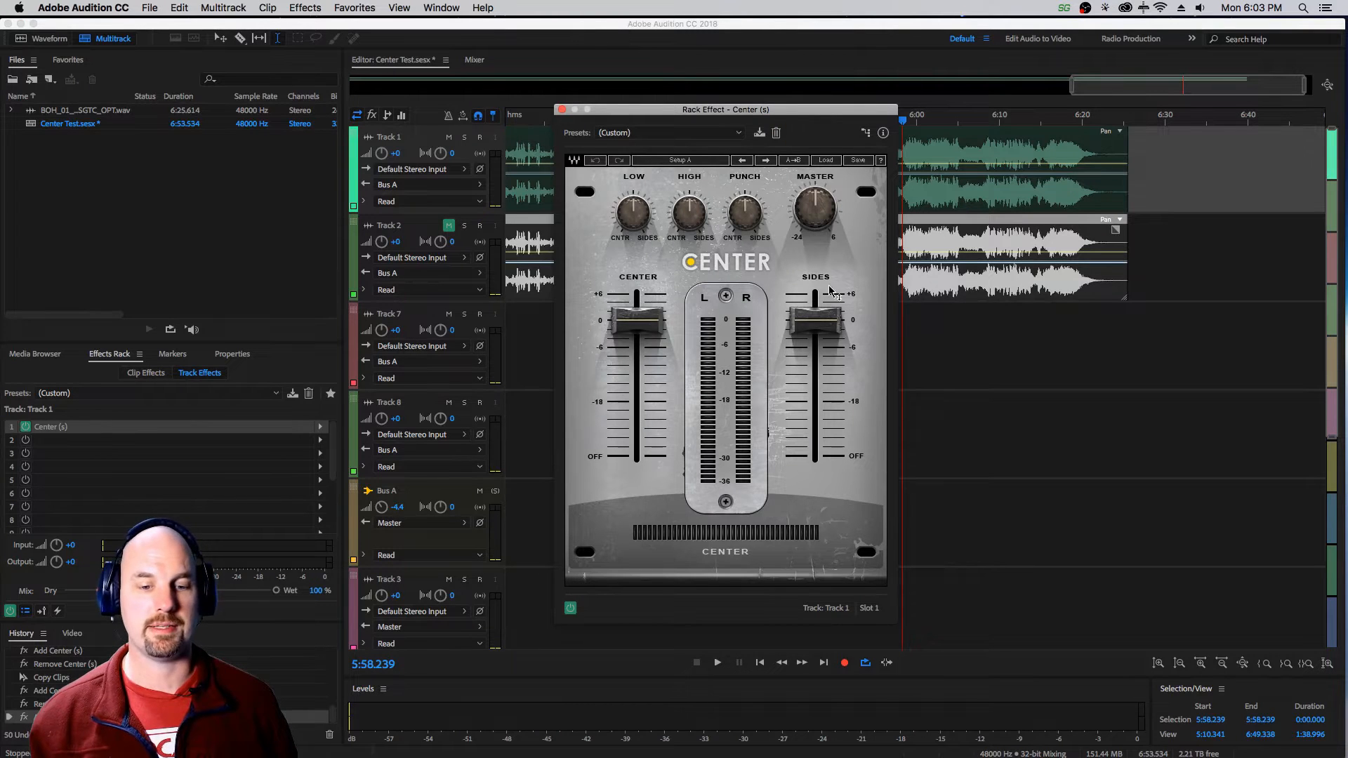
drag(816, 321, 814, 459)
drag(808, 118, 751, 117)
key(space)
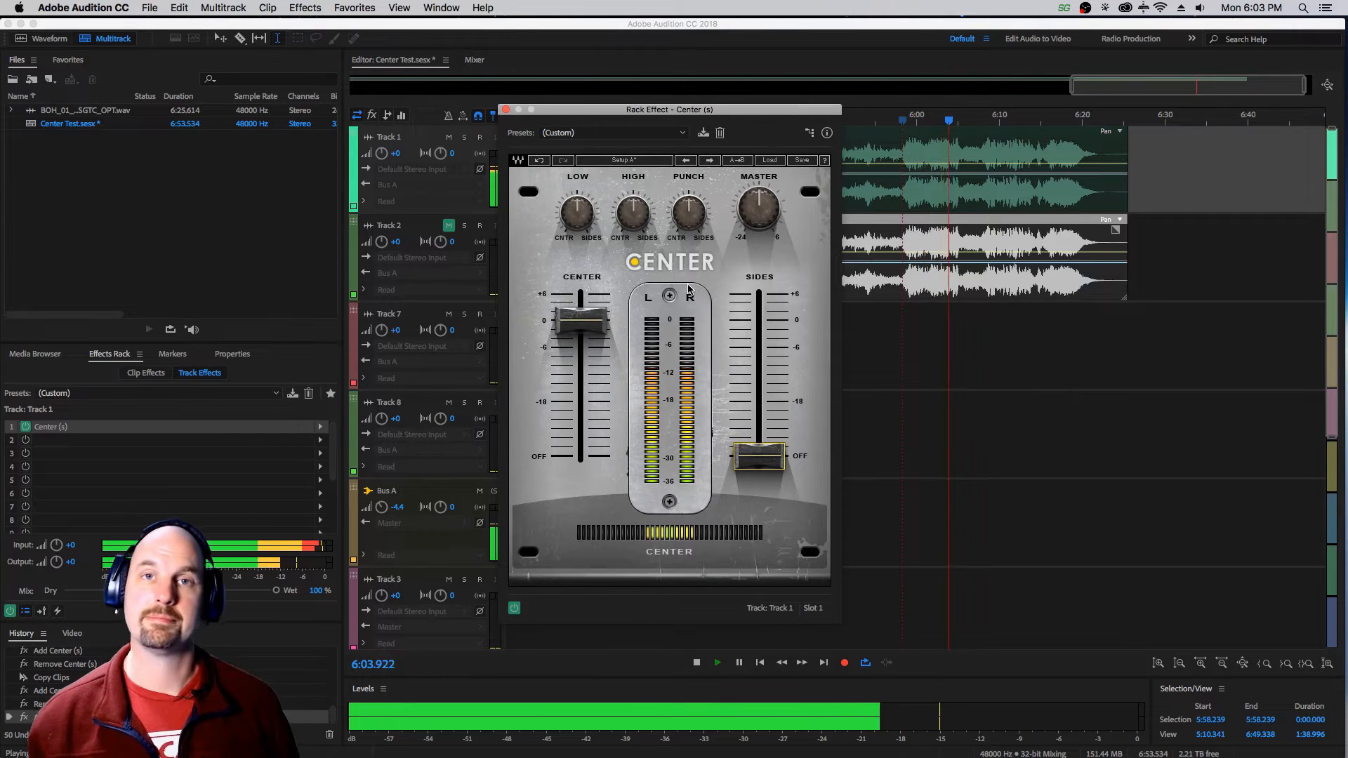
key(space)
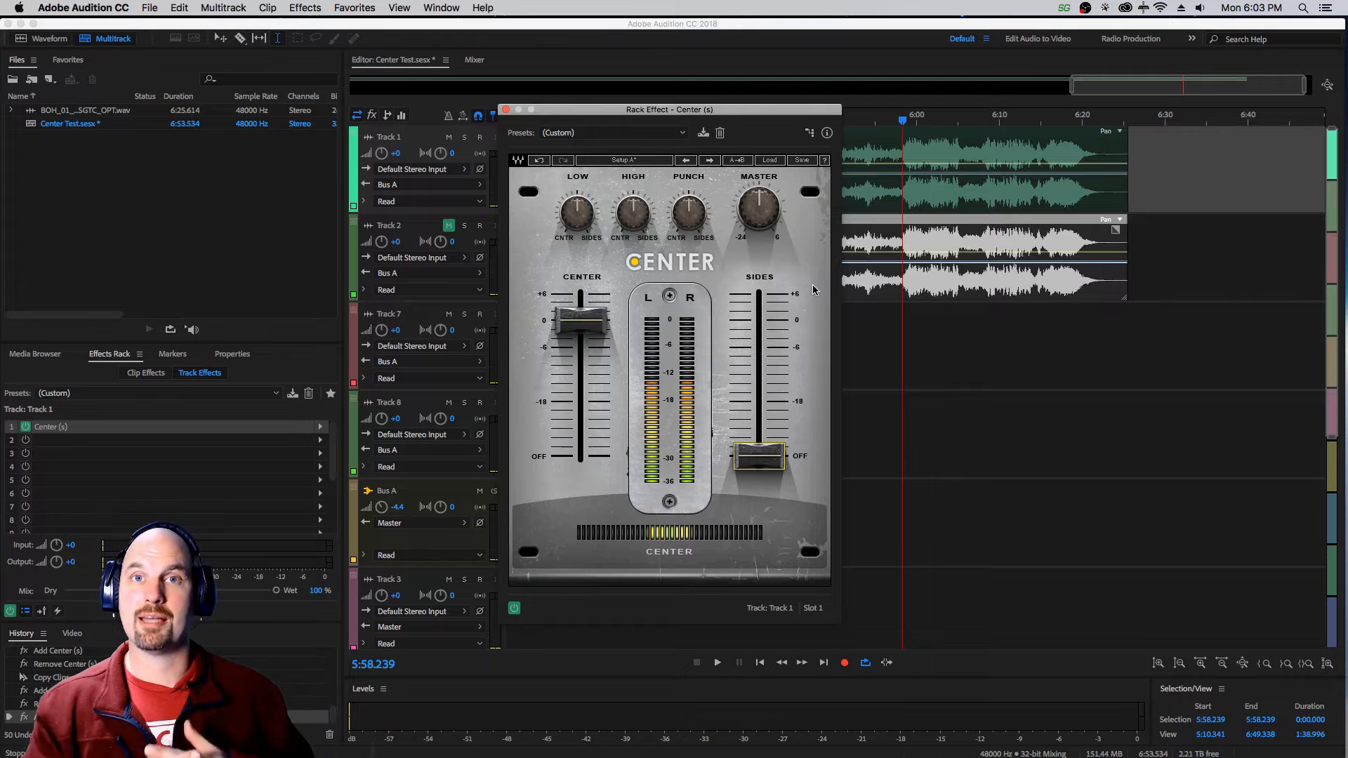
Unmute Track 2 and insert the Waves Center (s) AU effect in its first track effect slot.
drag(641, 110, 1000, 110)
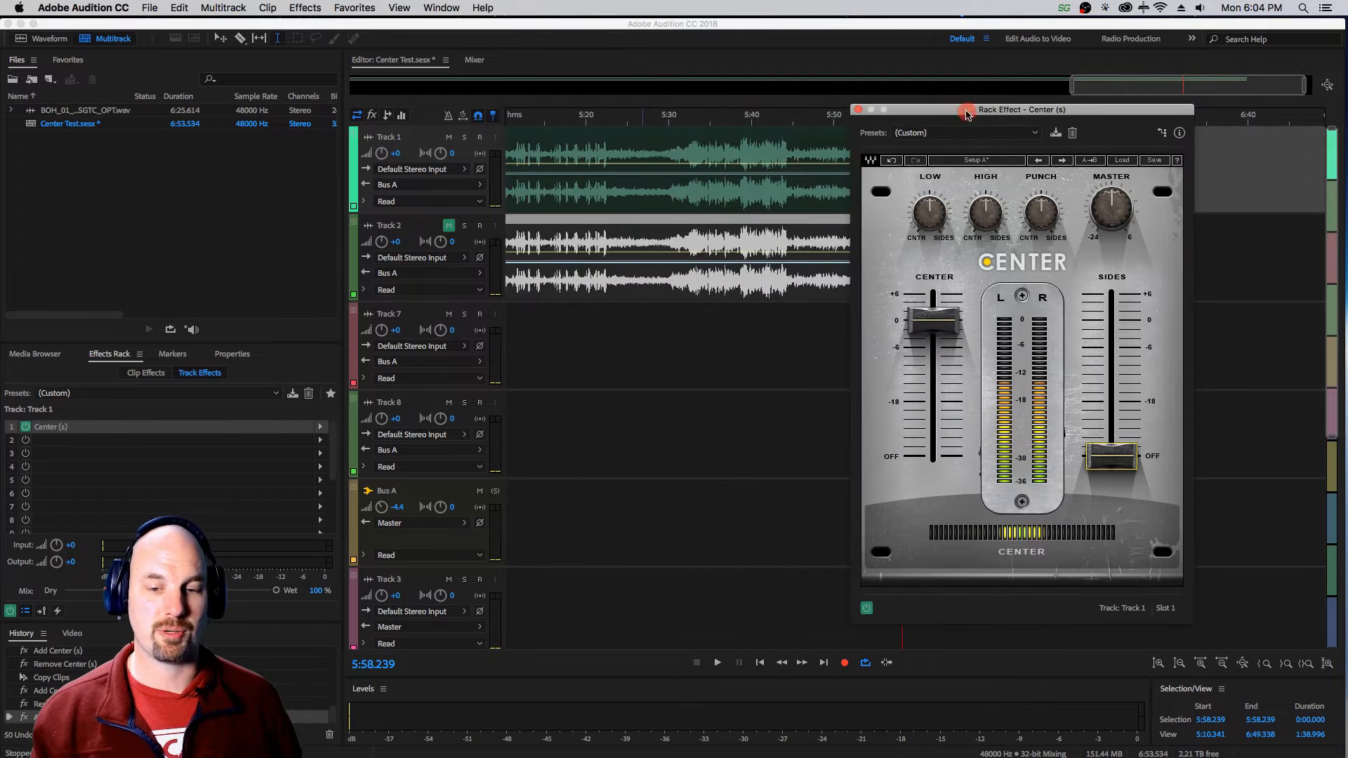
click(865, 110)
click(448, 226)
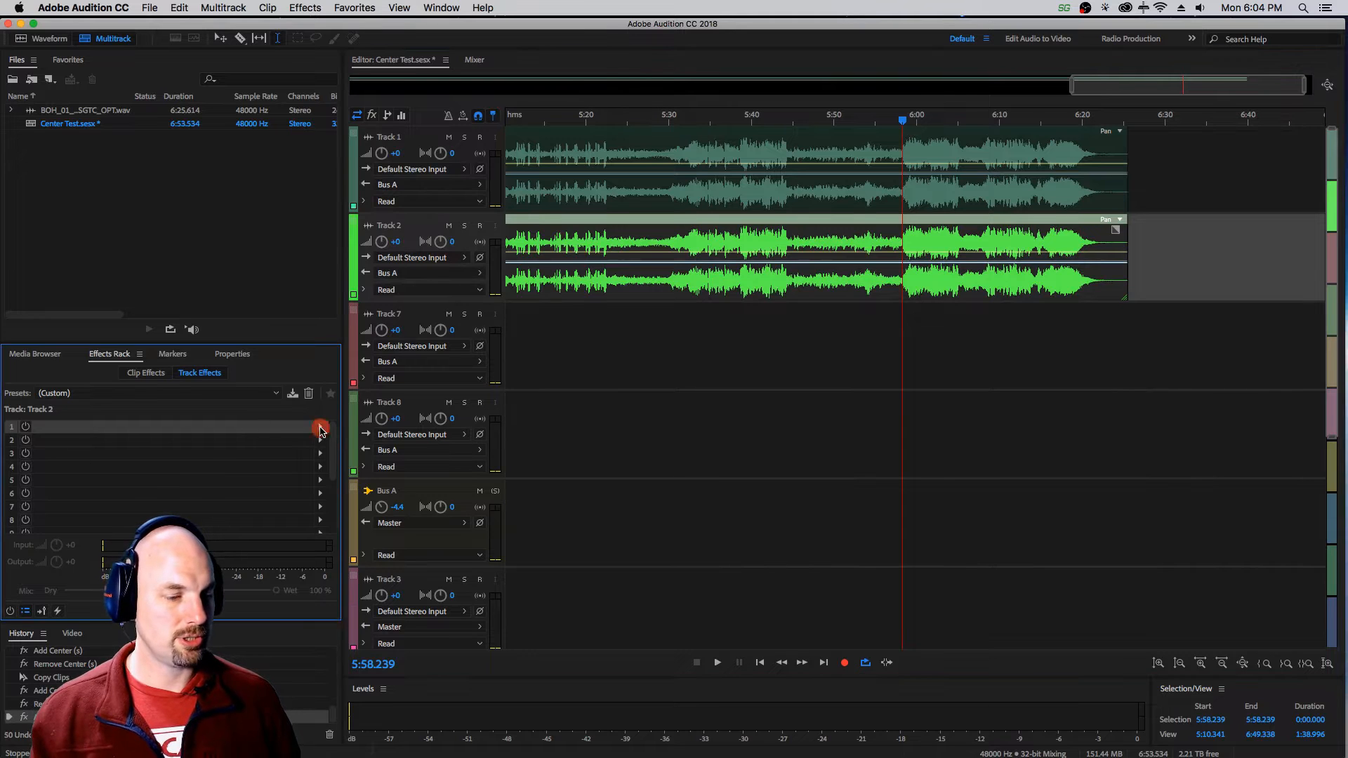
click(320, 426)
mouse_move(436, 630)
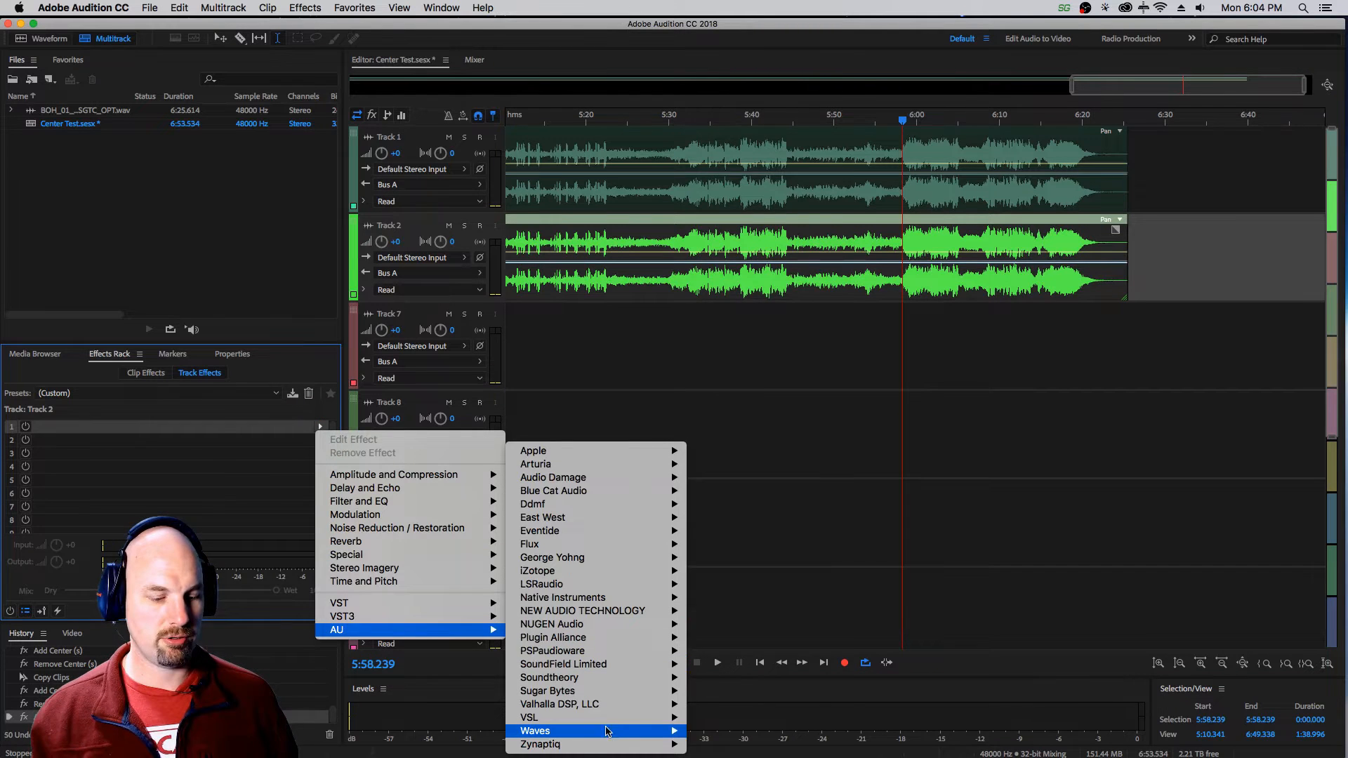
mouse_move(596, 731)
click(808, 496)
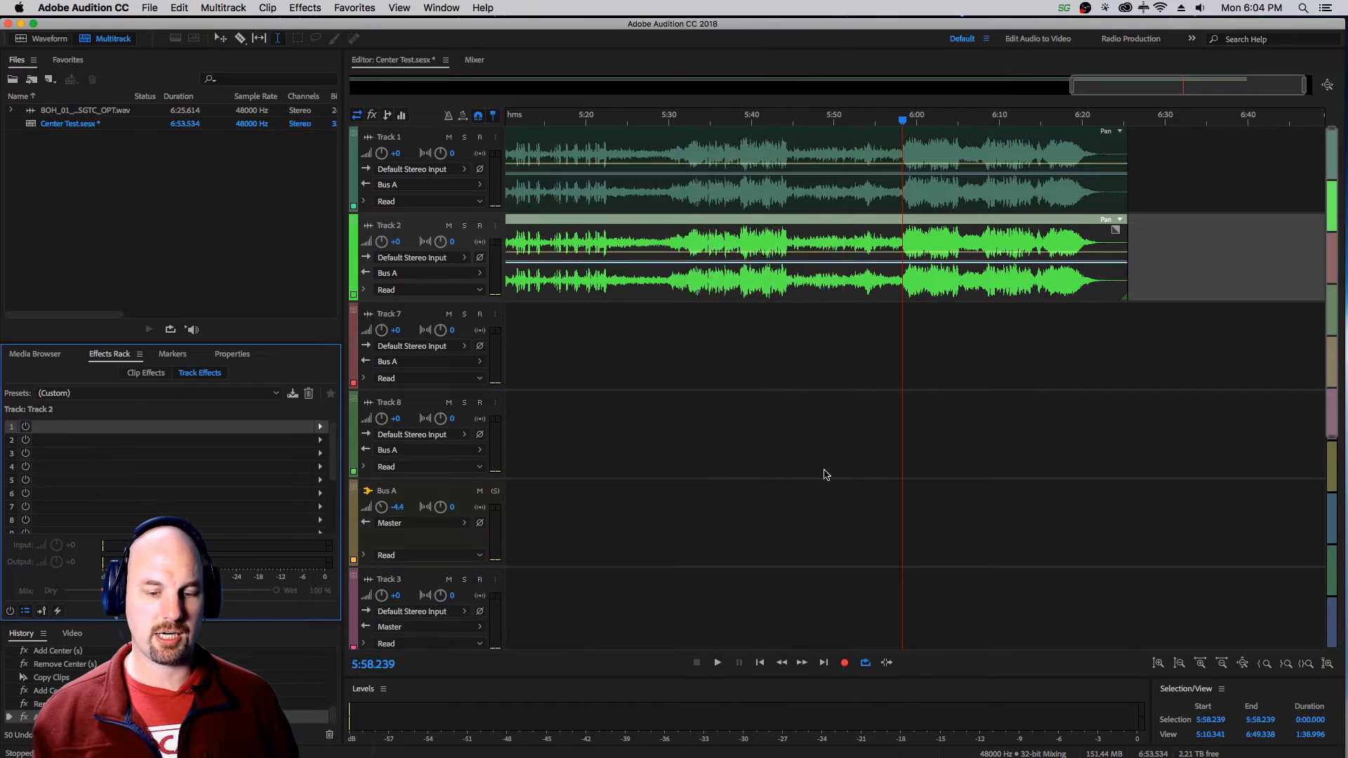
Set the Center fader to Off in Track 2's Center effect and audition the sides with Track 1 muted.
drag(588, 346, 585, 483)
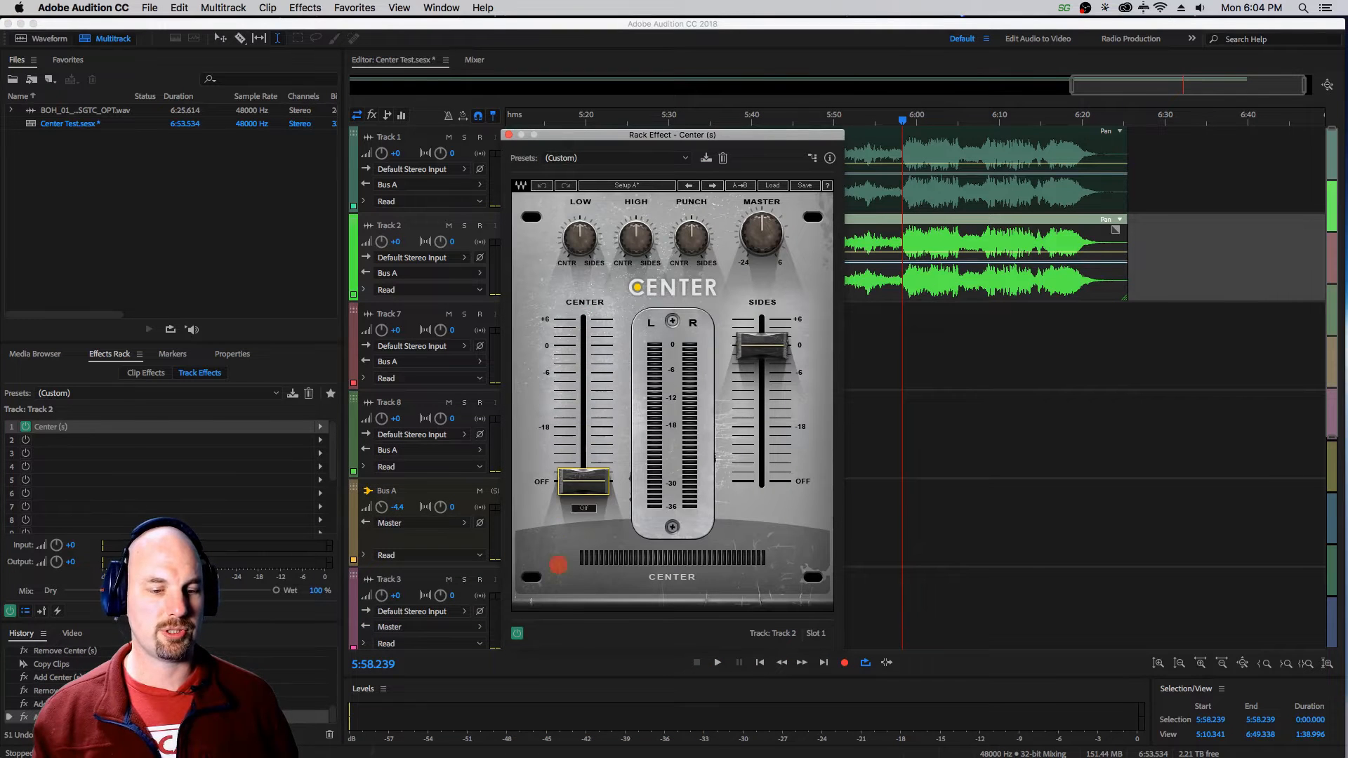
click(449, 137)
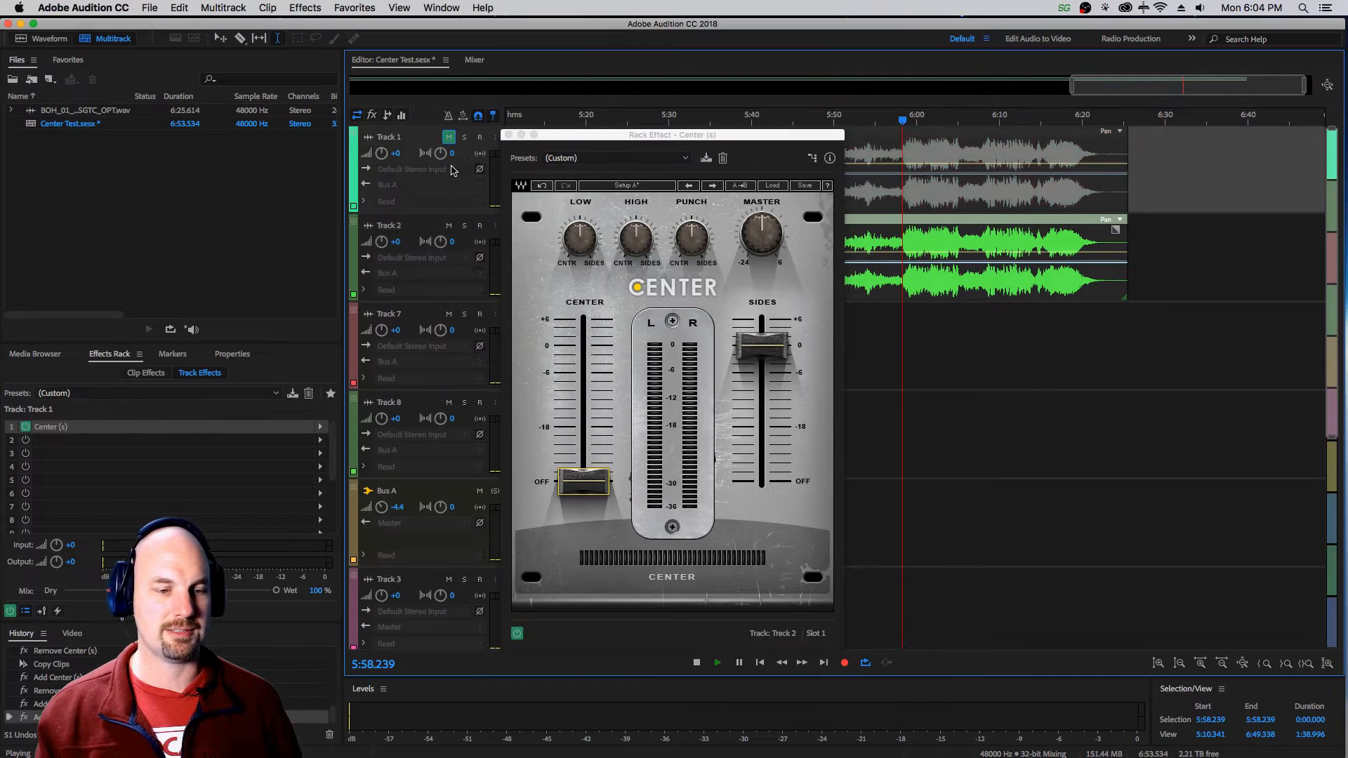
key(space)
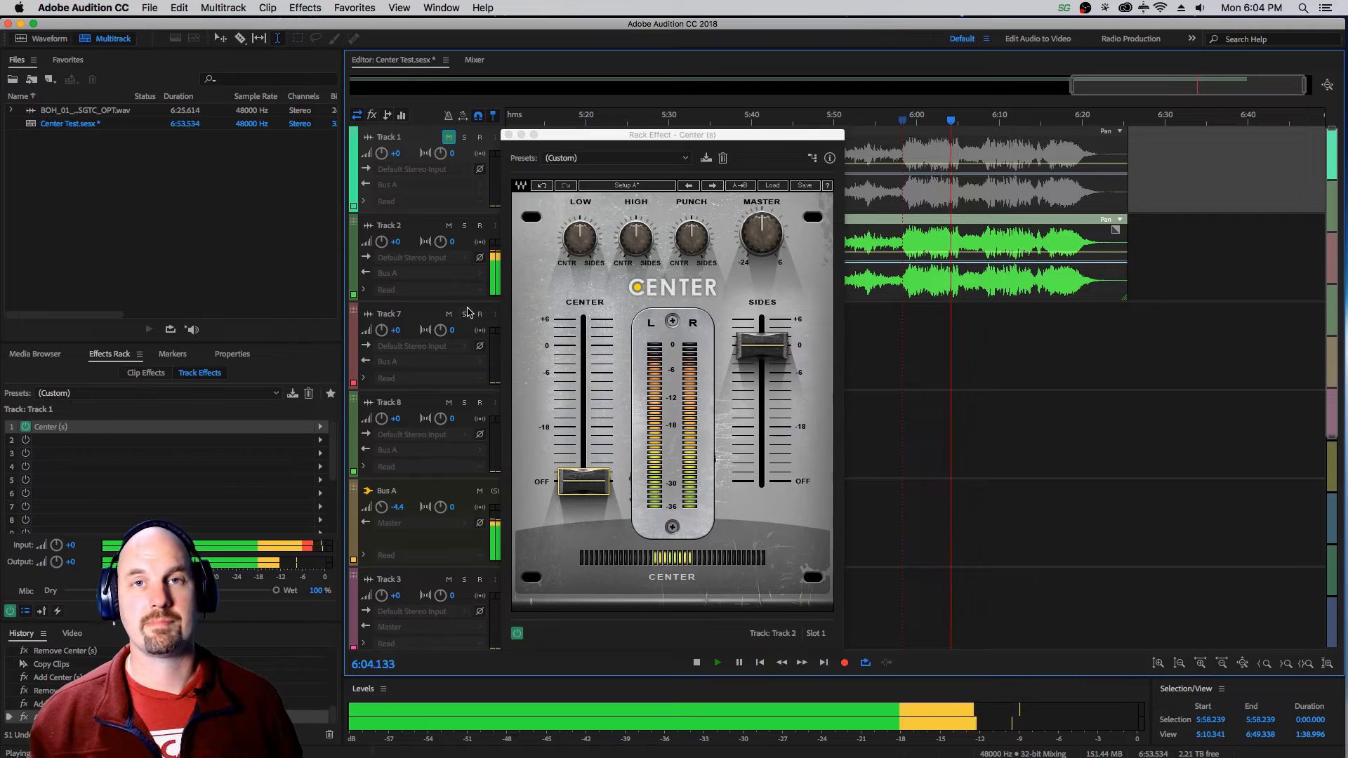
key(space)
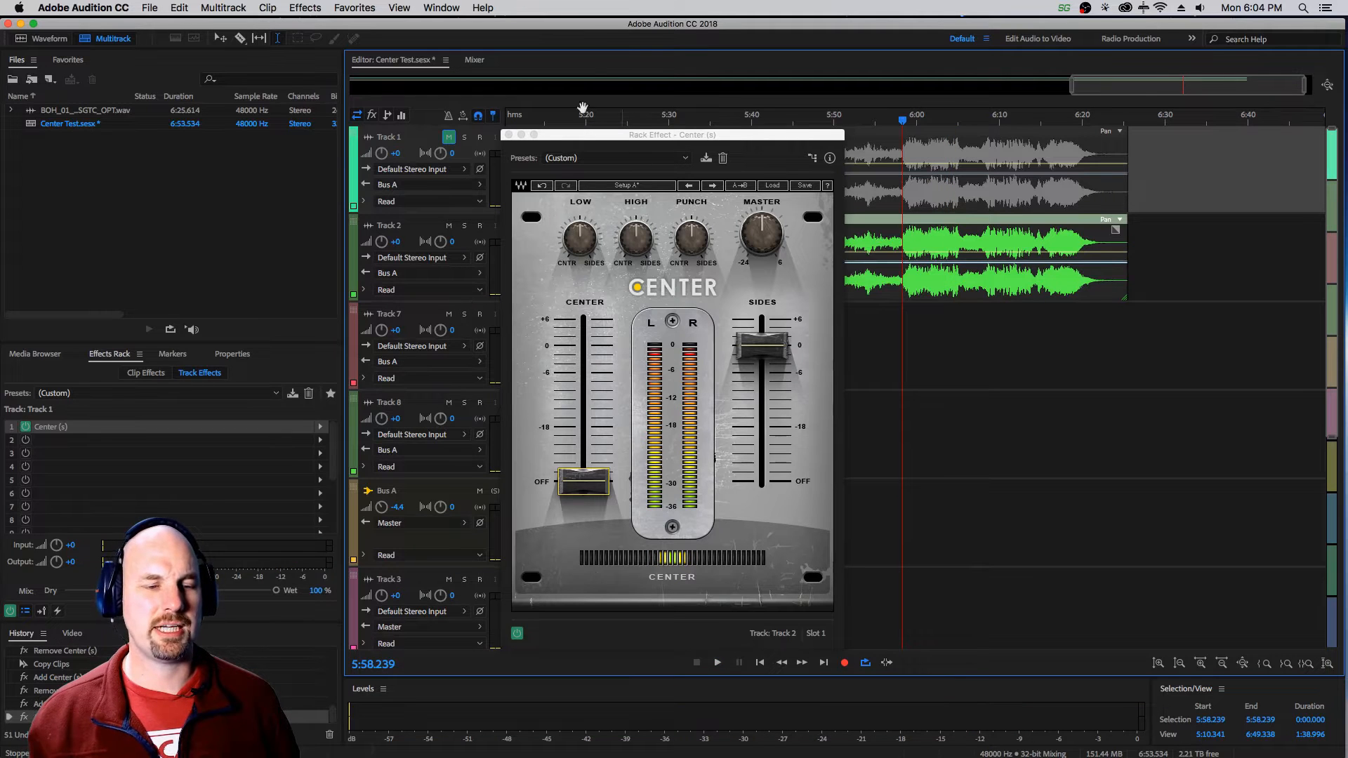
Unmute Track 1 and audition the center and sides tracks together.
click(449, 138)
key(space)
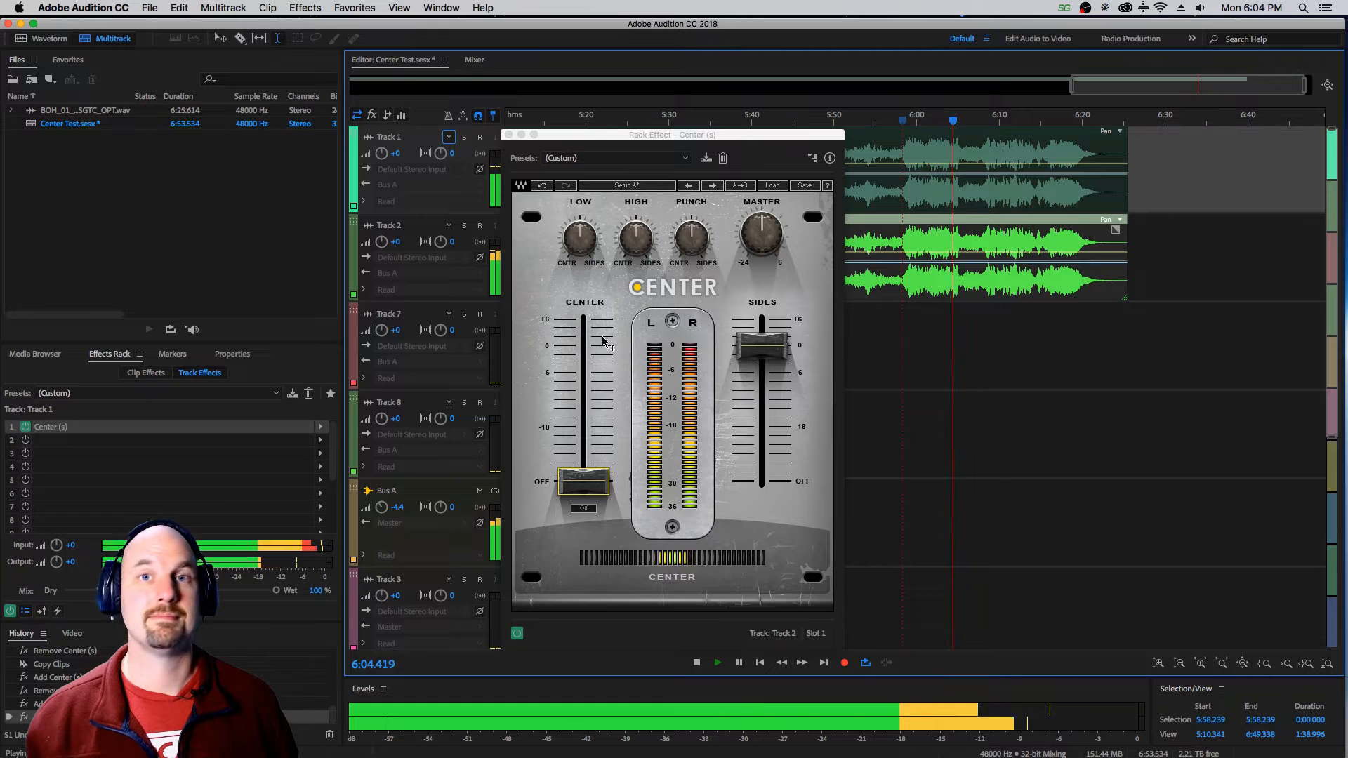
key(space)
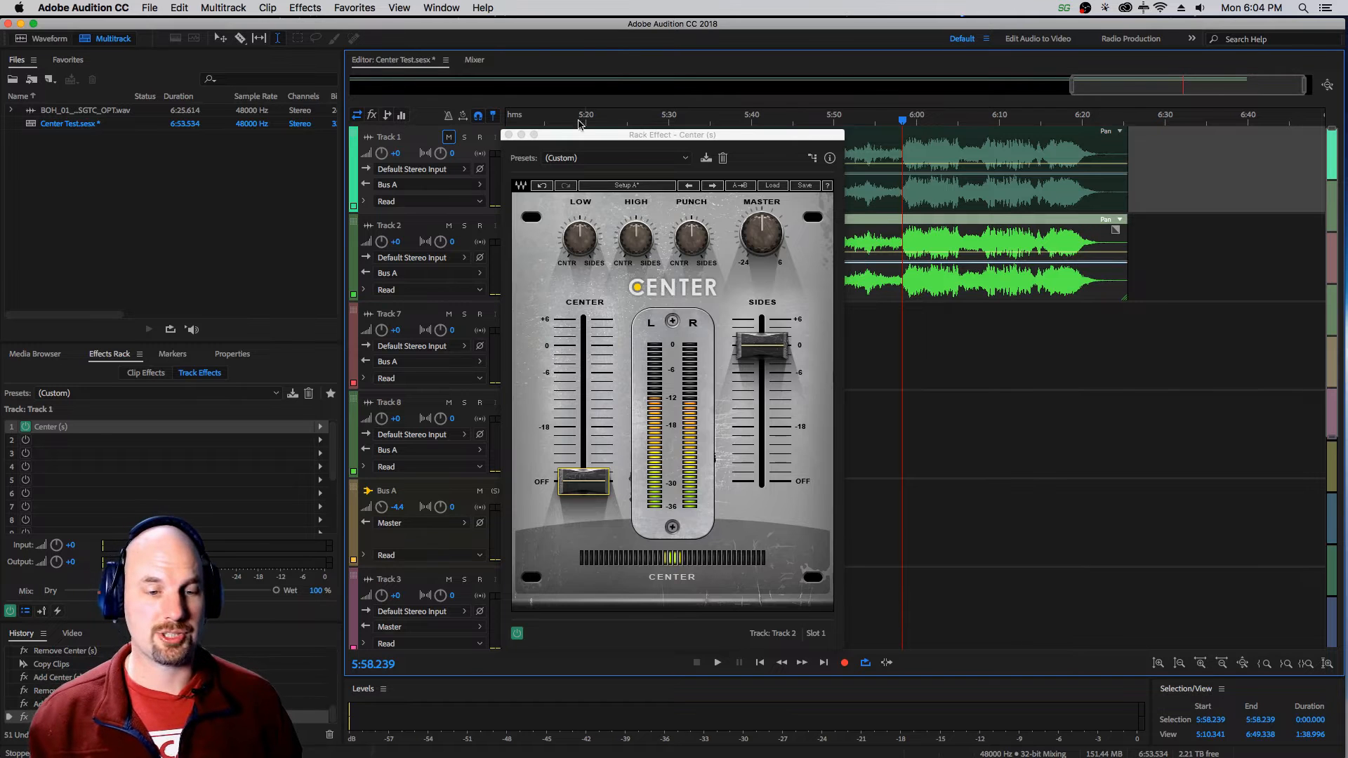
Mute Track 2 and reopen the Center effect on Track 1, closing Track 2's effect window.
click(508, 135)
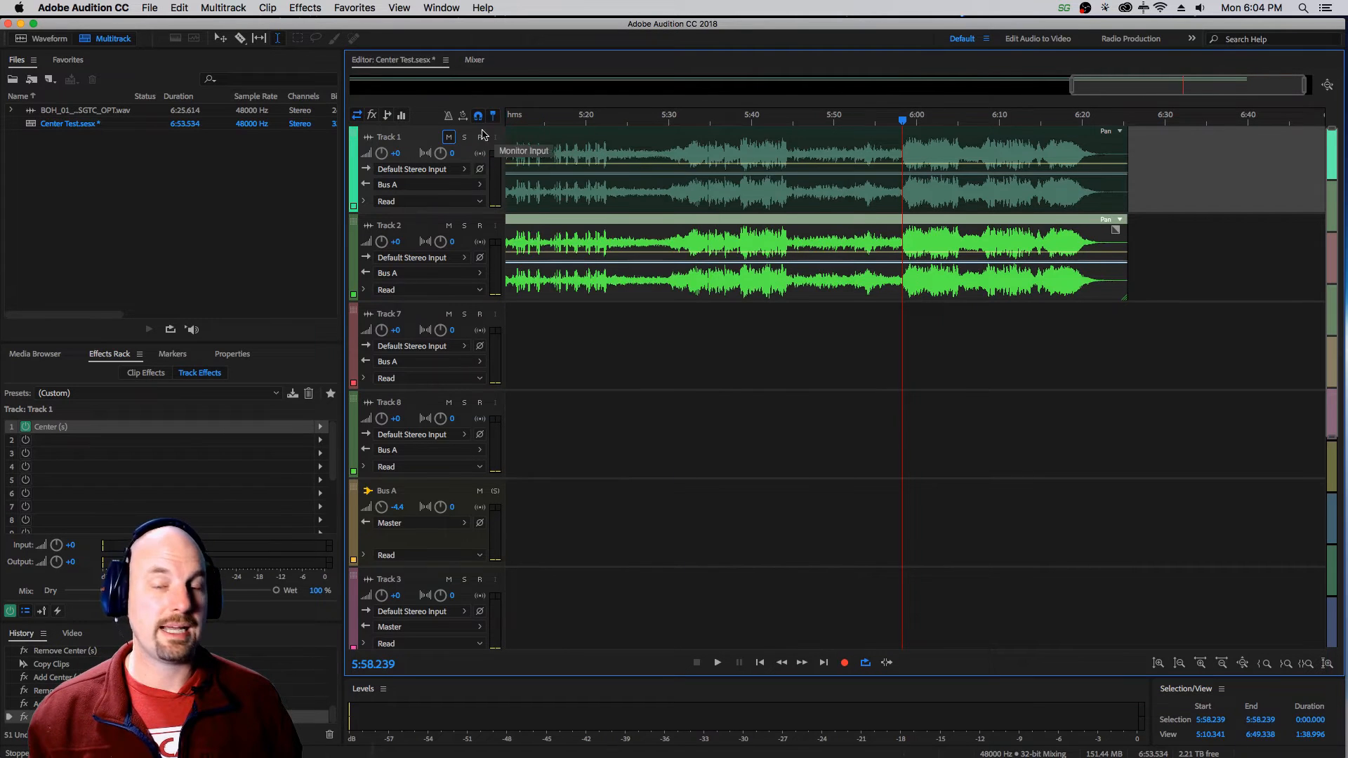
click(448, 225)
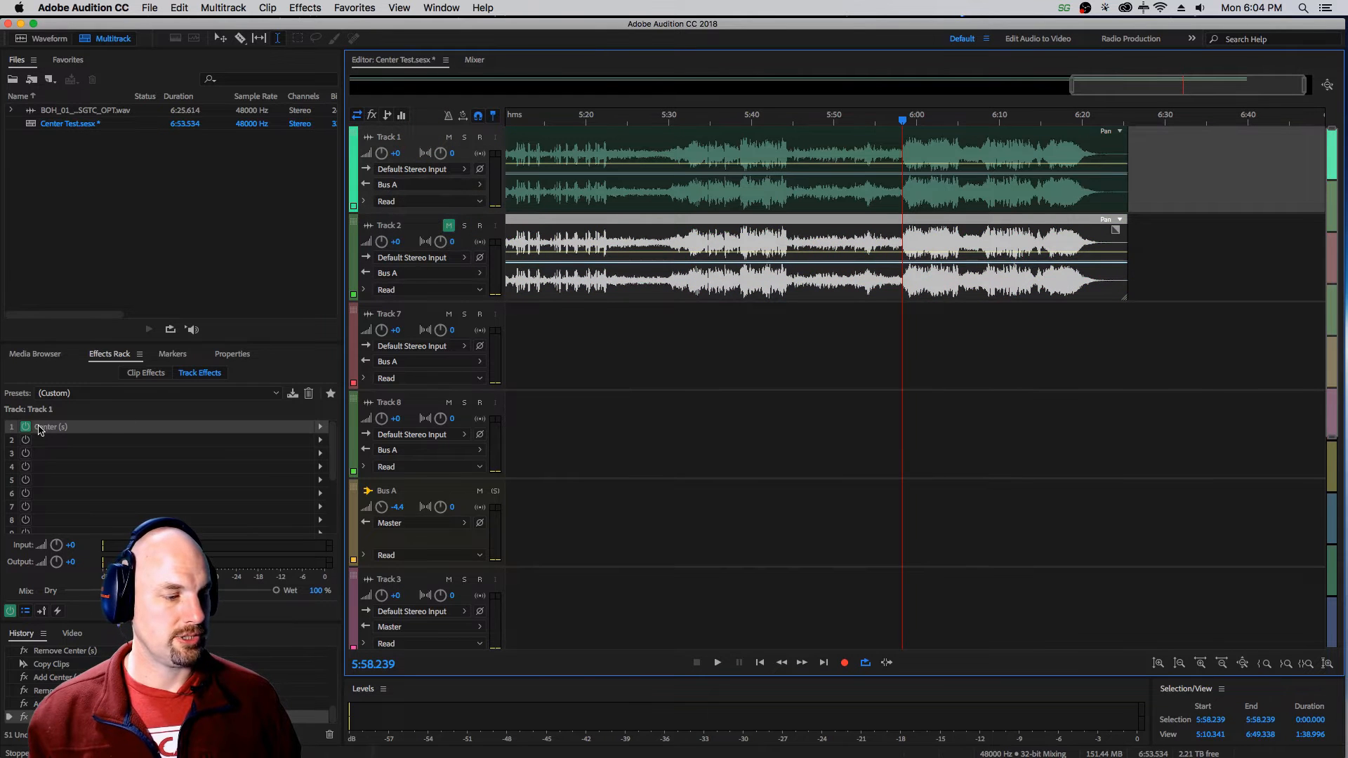
double_click(40, 427)
drag(973, 106, 709, 96)
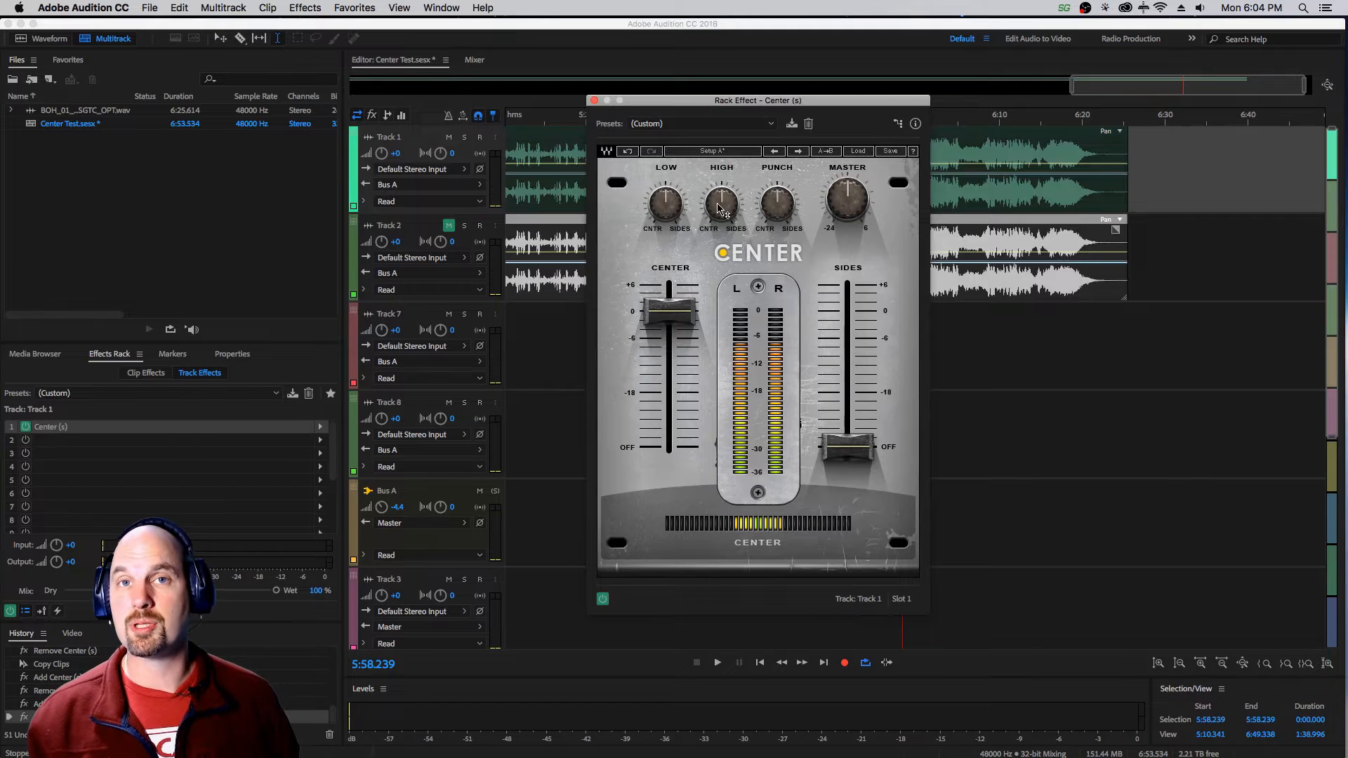
mouse_move(709, 220)
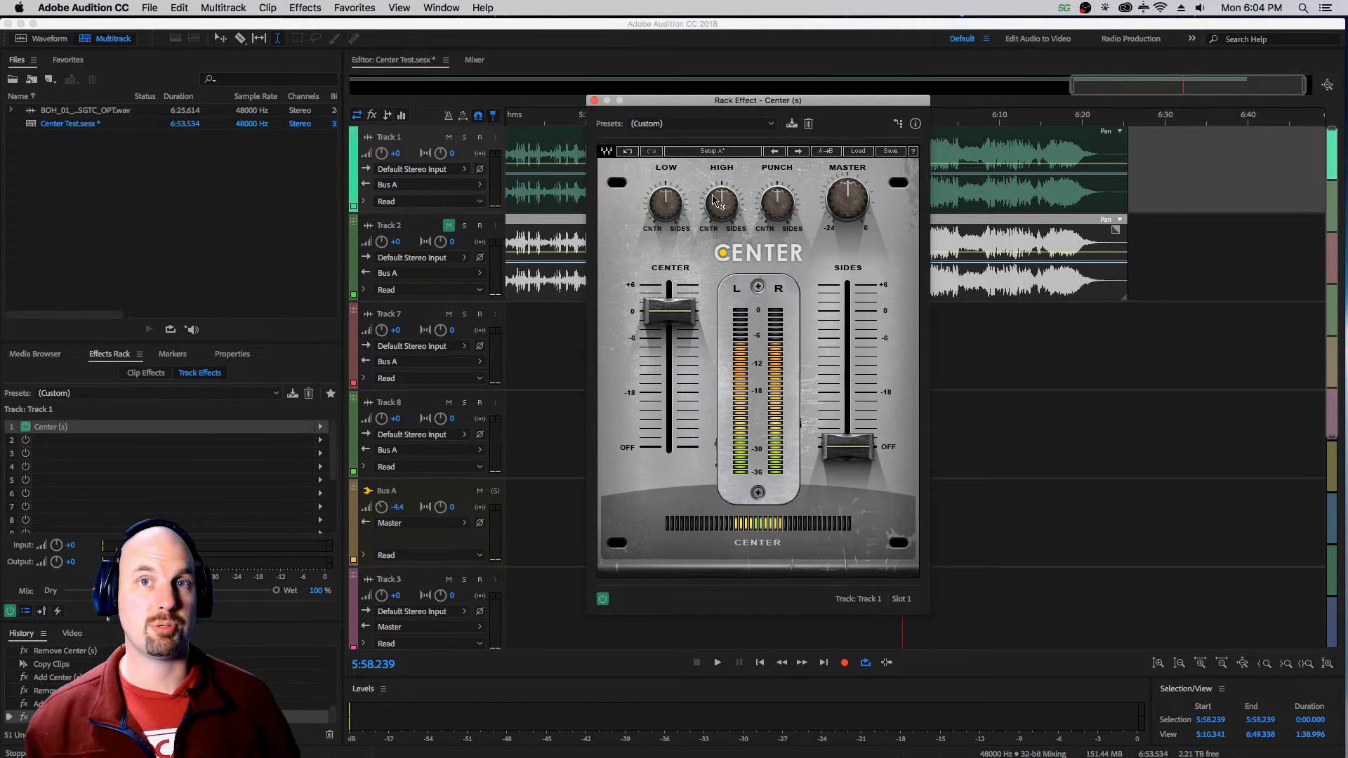
mouse_move(671, 207)
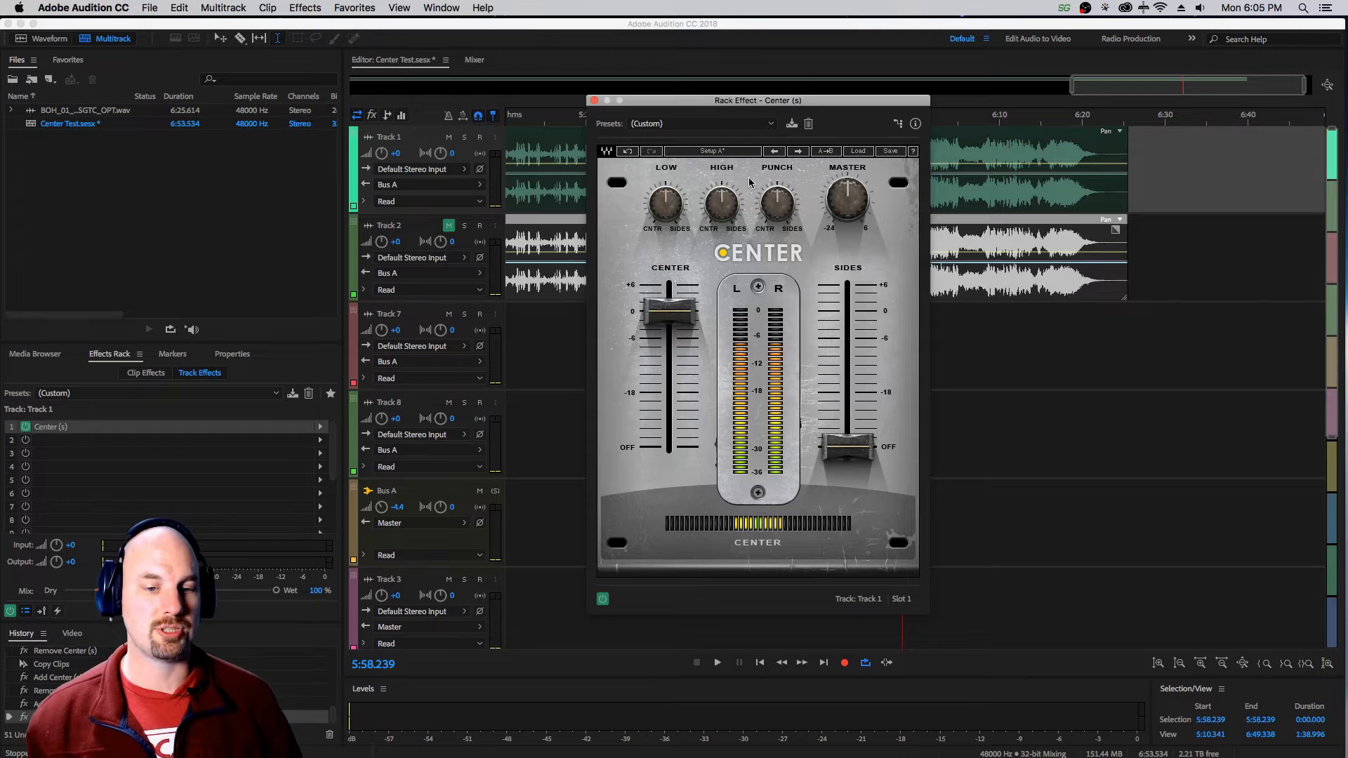
drag(730, 104, 758, 144)
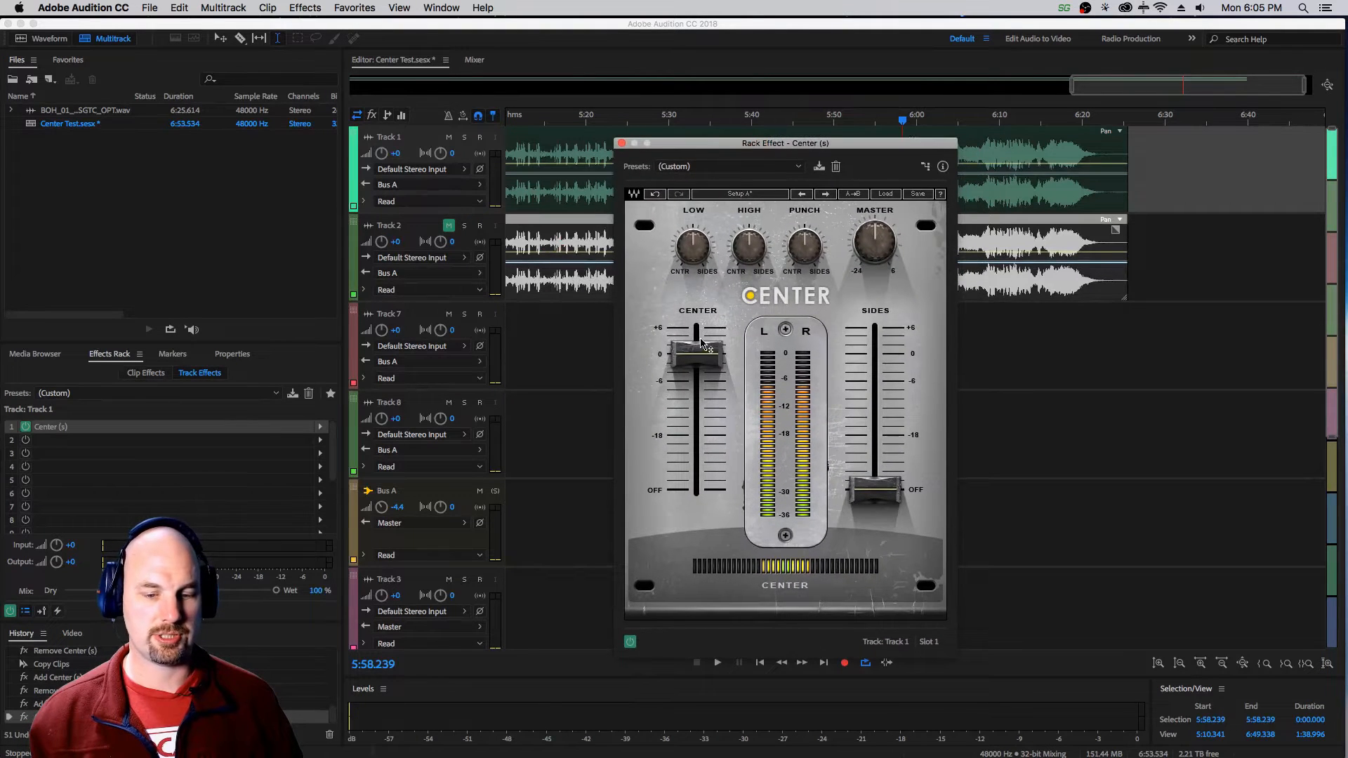
Audition Track 1 with the Center effect's Low control at 0.0 and again with it reset to the middle.
key(space)
mouse_move(685, 248)
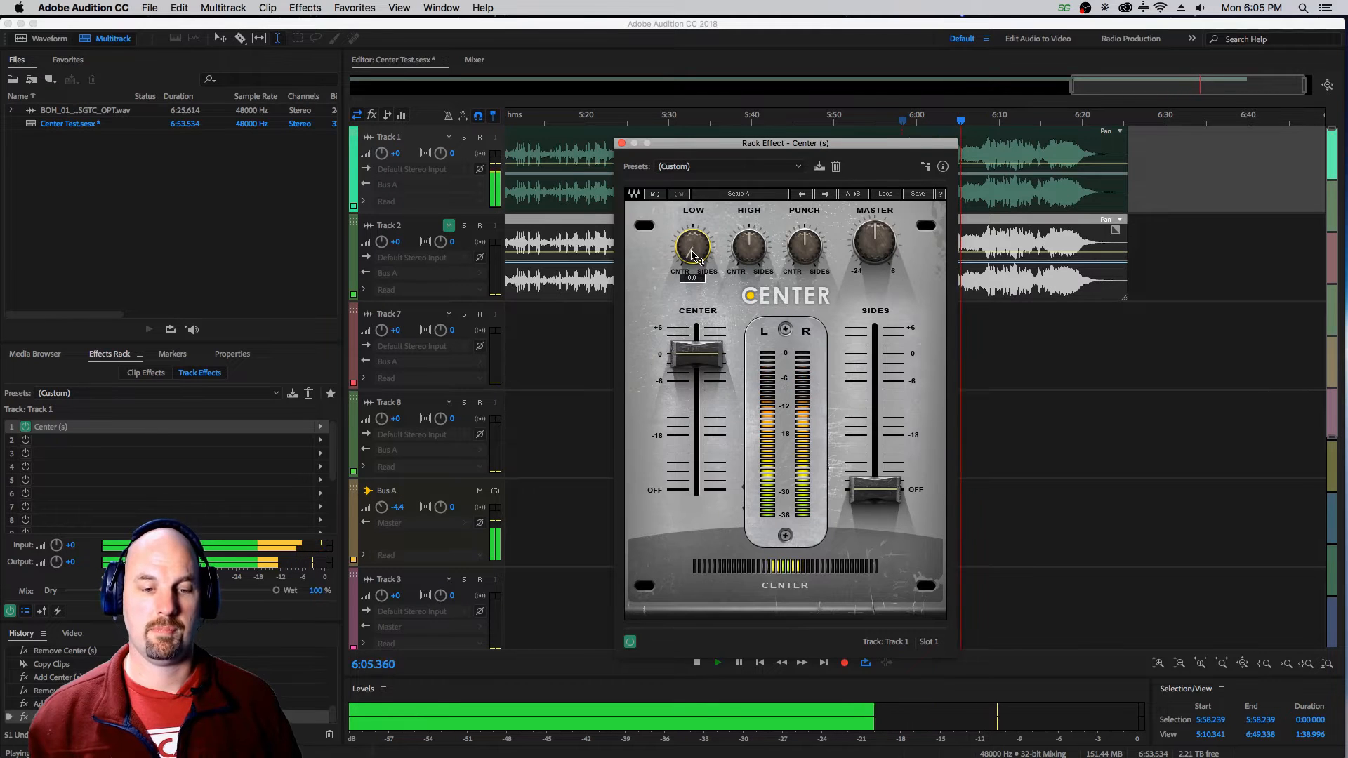
key(space)
drag(689, 252, 689, 242)
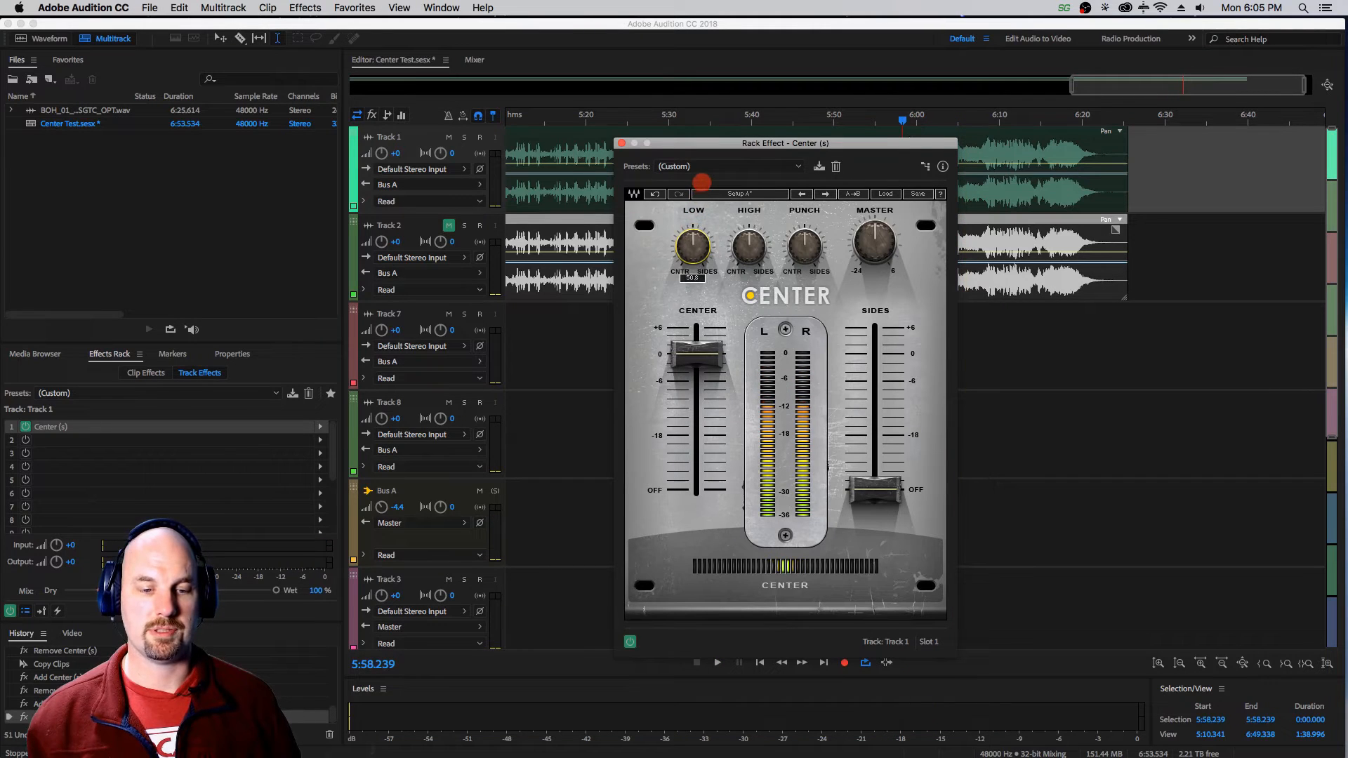
key(space)
mouse_move(691, 247)
key(space)
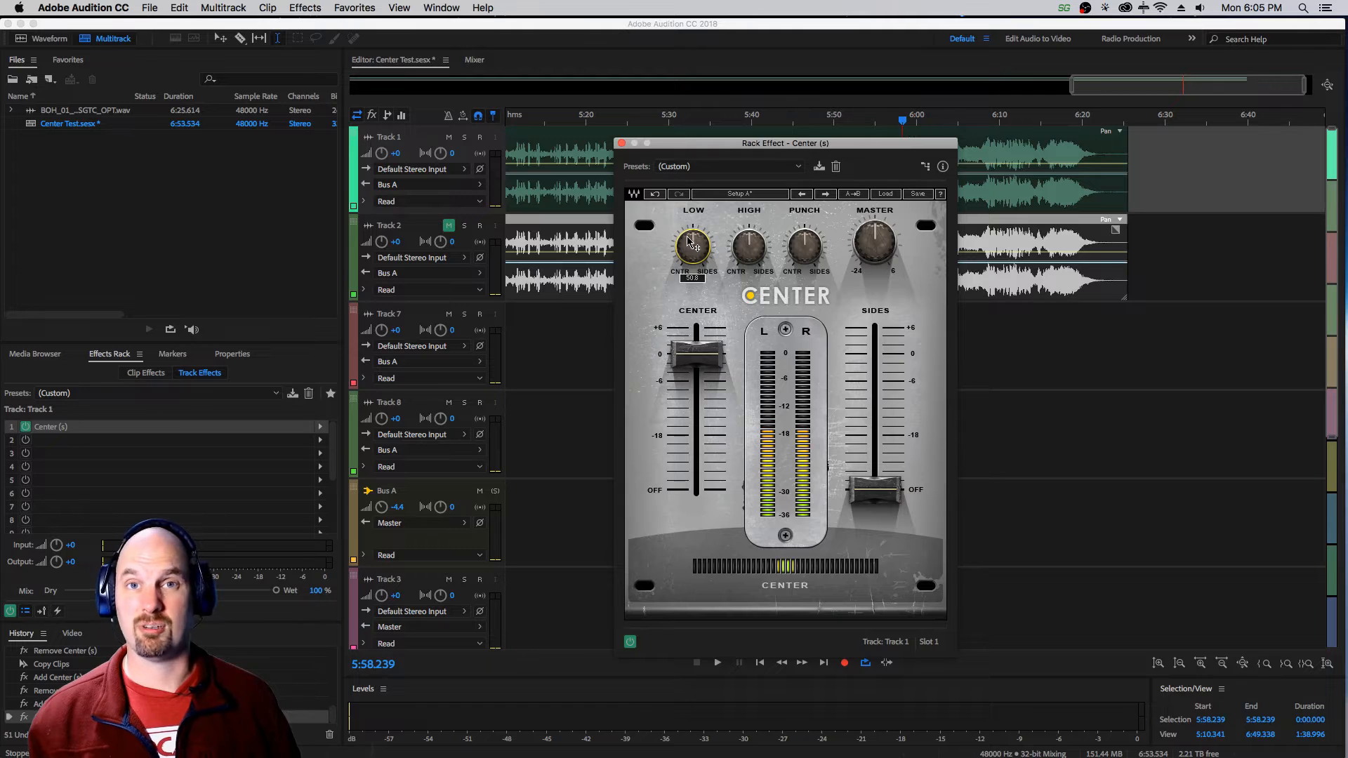
Set Low to 0.0 in Track 1's Center effect and audition the result.
drag(692, 249, 672, 307)
key(space)
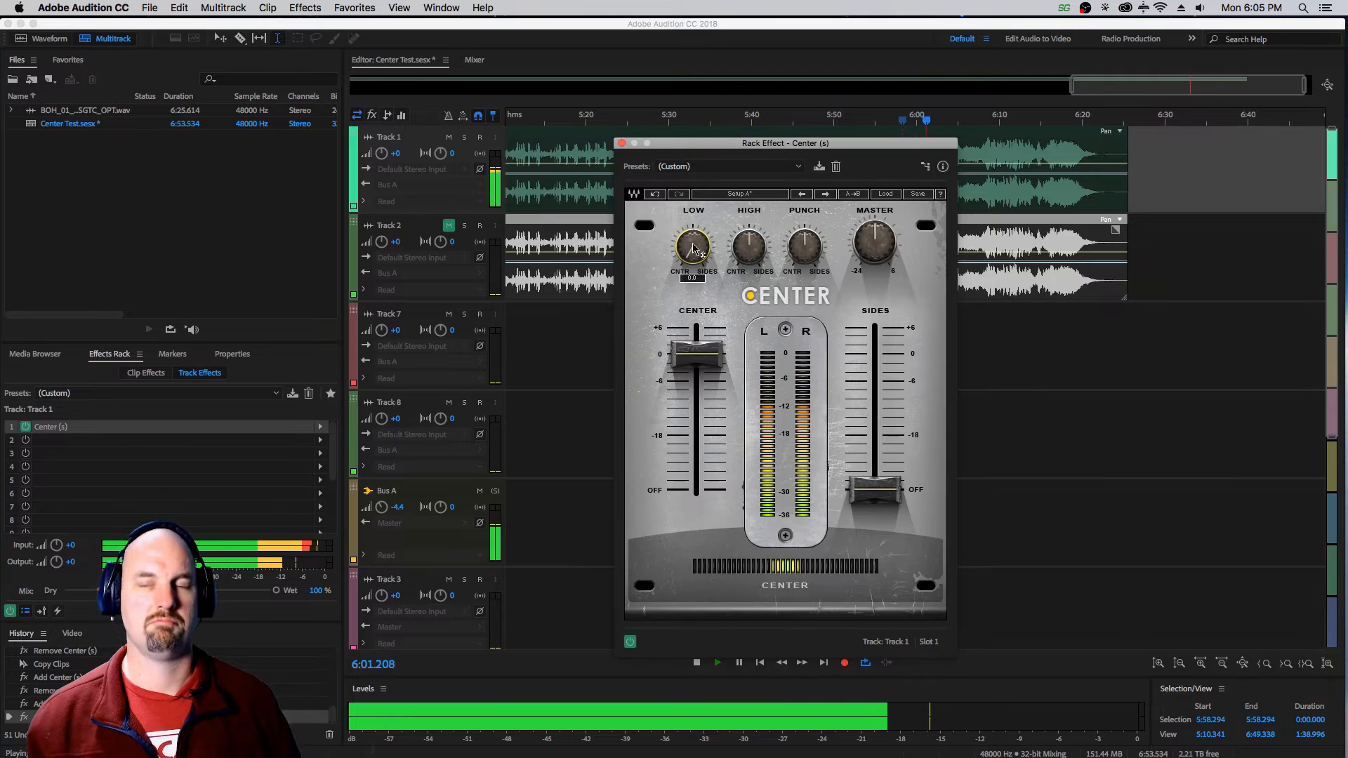
key(space)
Try the Punch control of Track 1's Center effect toward the center and back to the middle while auditioning the track.
drag(803, 250, 777, 326)
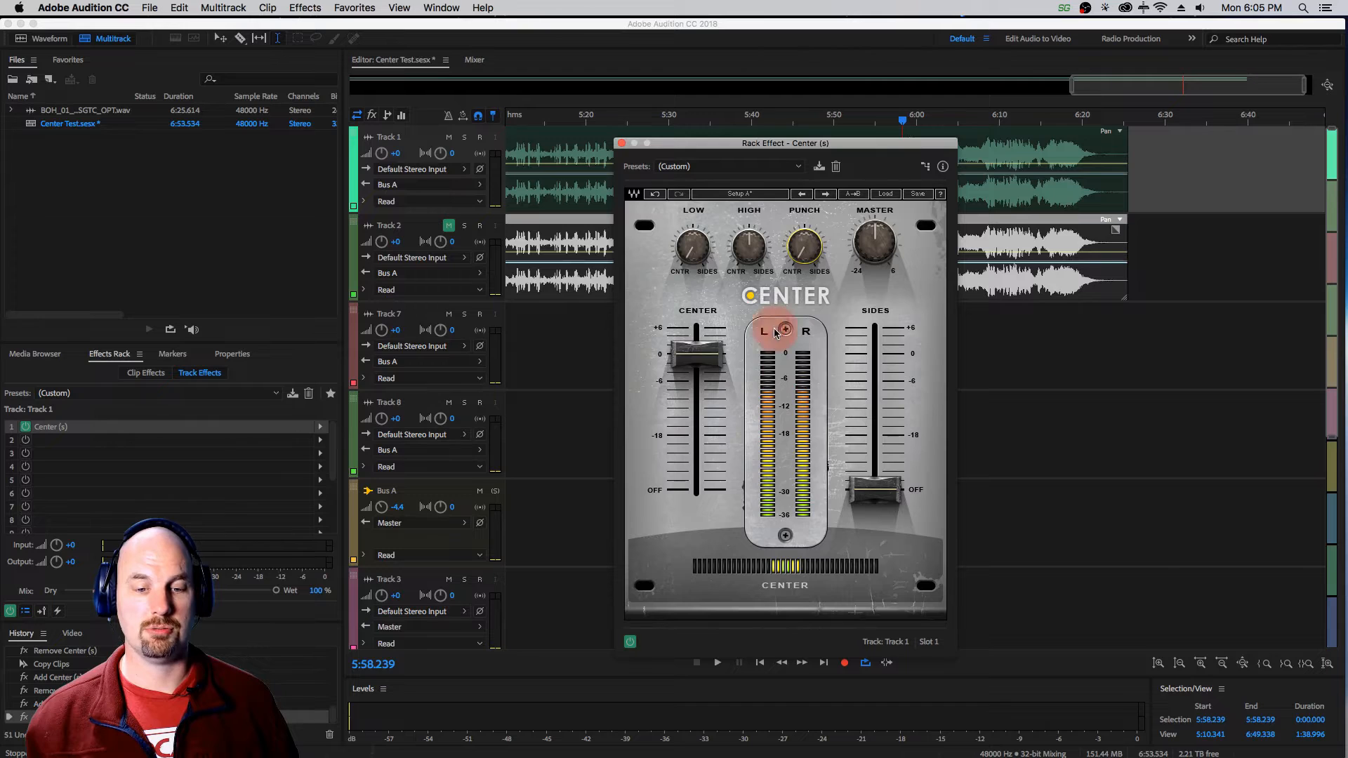
key(space)
drag(800, 245, 799, 243)
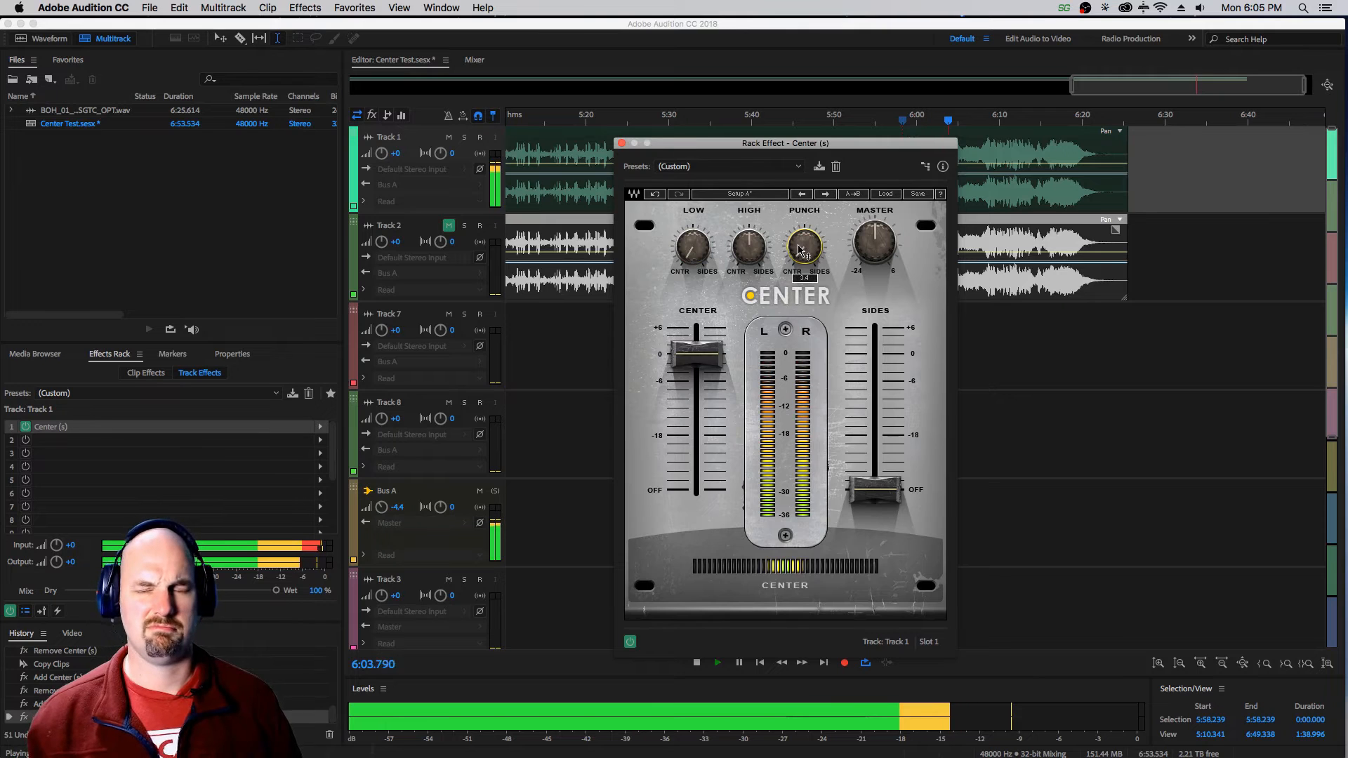
key(space)
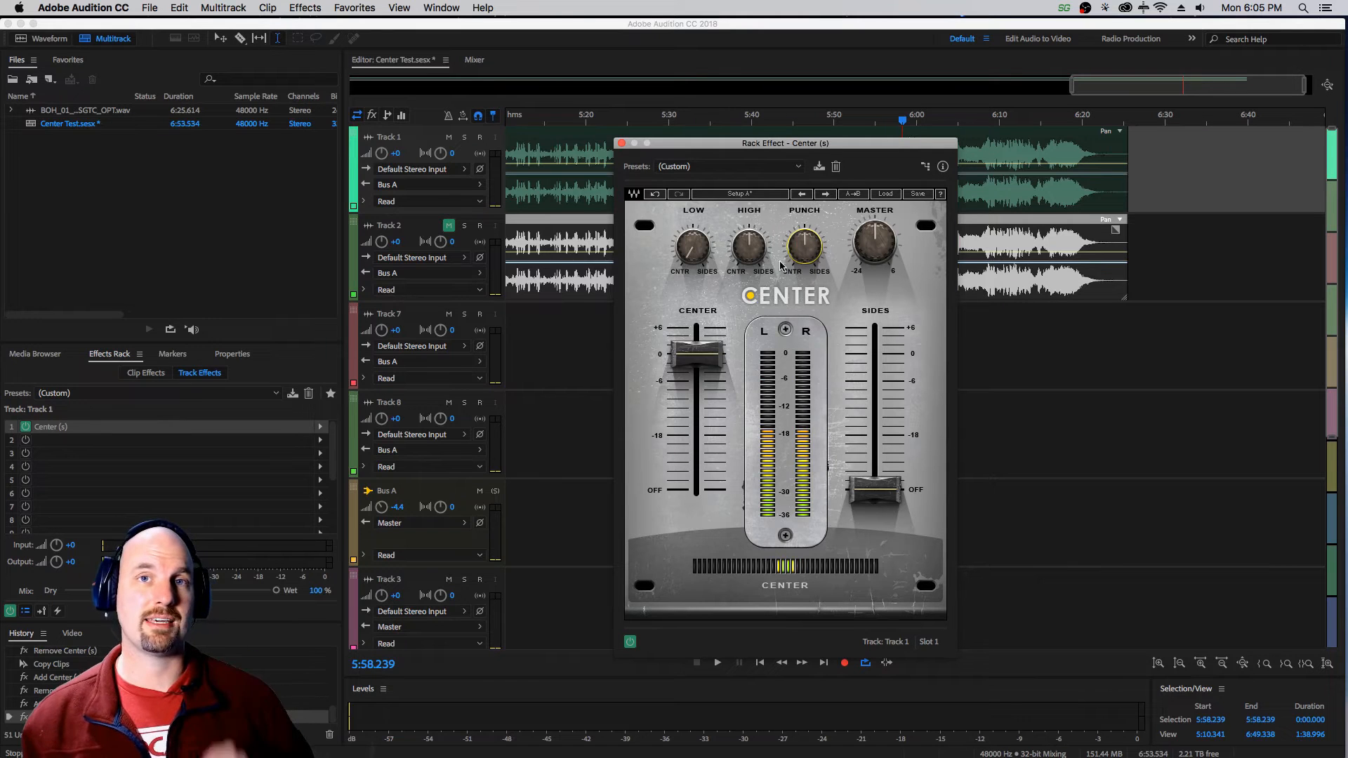
Close Track 1's Center effect window and add a Multiband Compressor in the track's second effect slot.
click(621, 143)
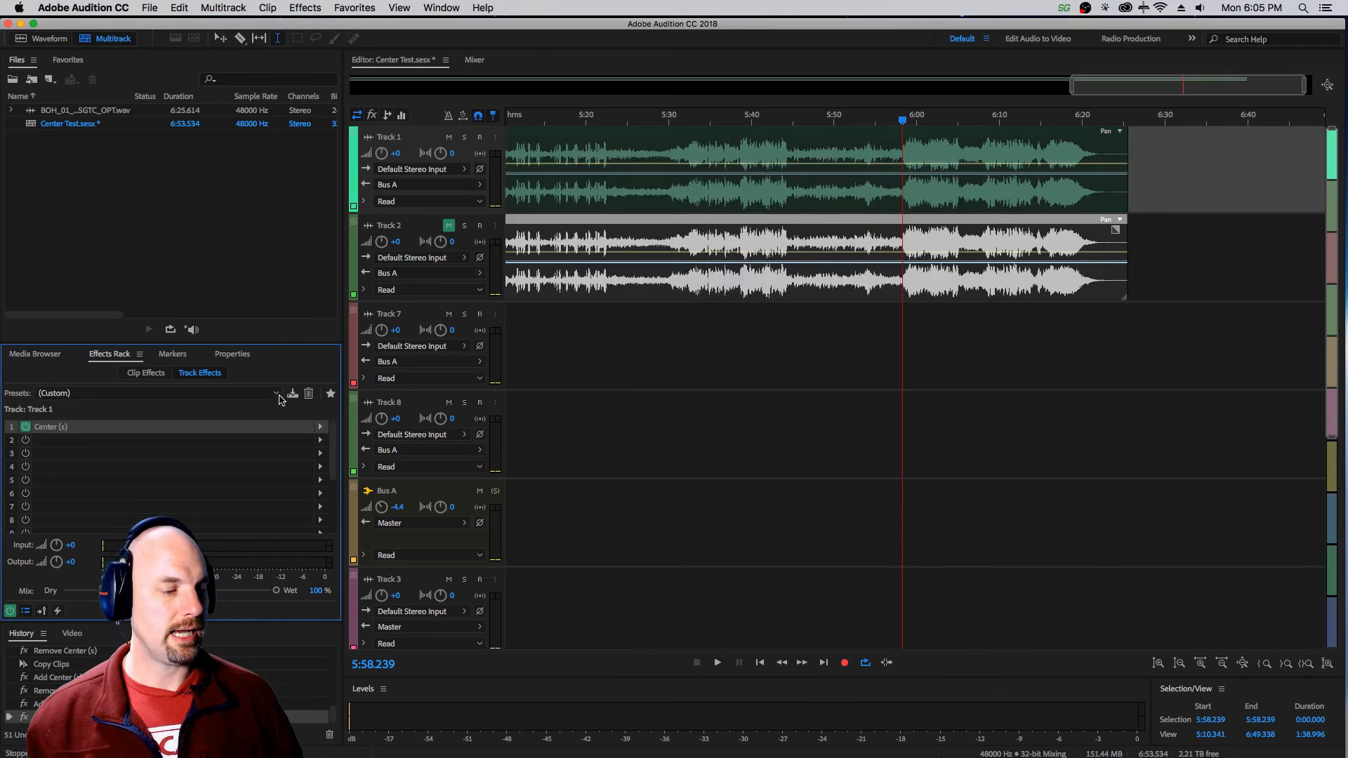
click(320, 441)
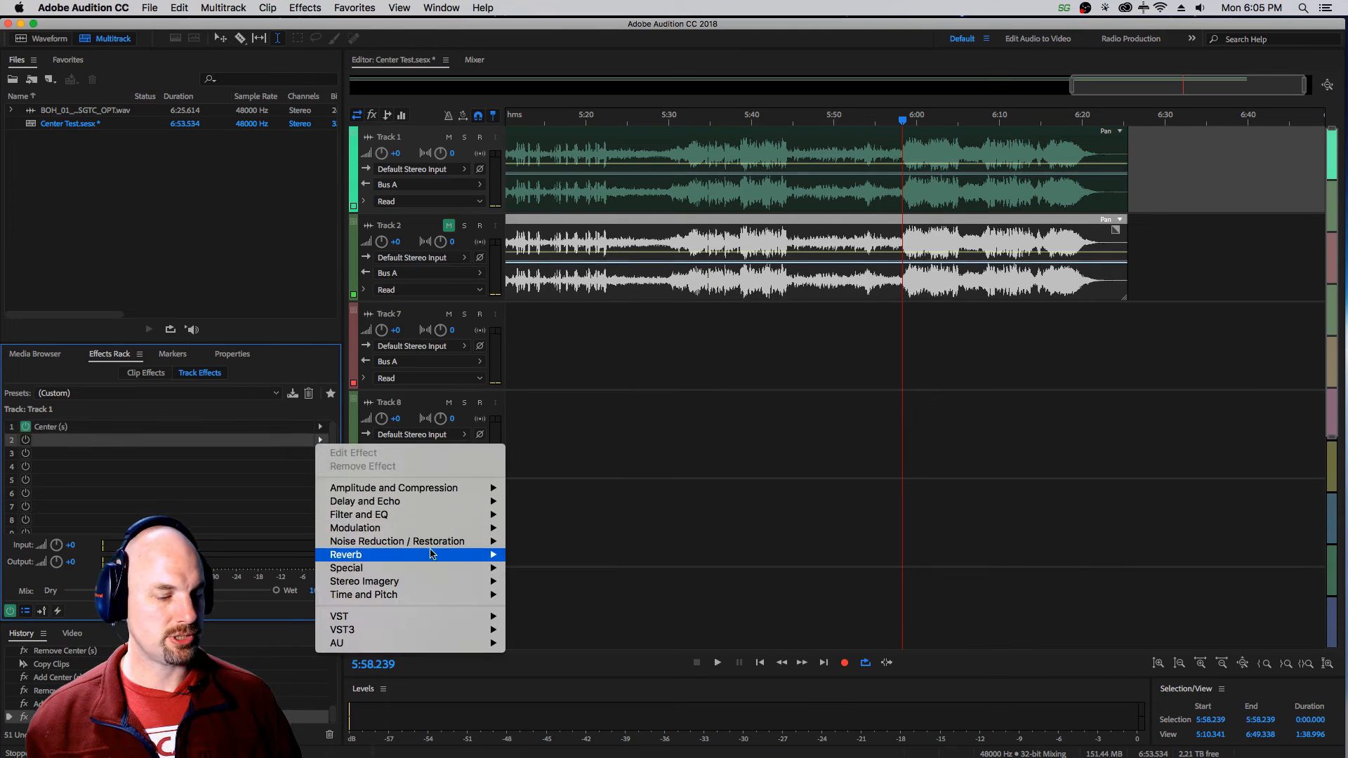
mouse_move(464, 499)
mouse_move(458, 532)
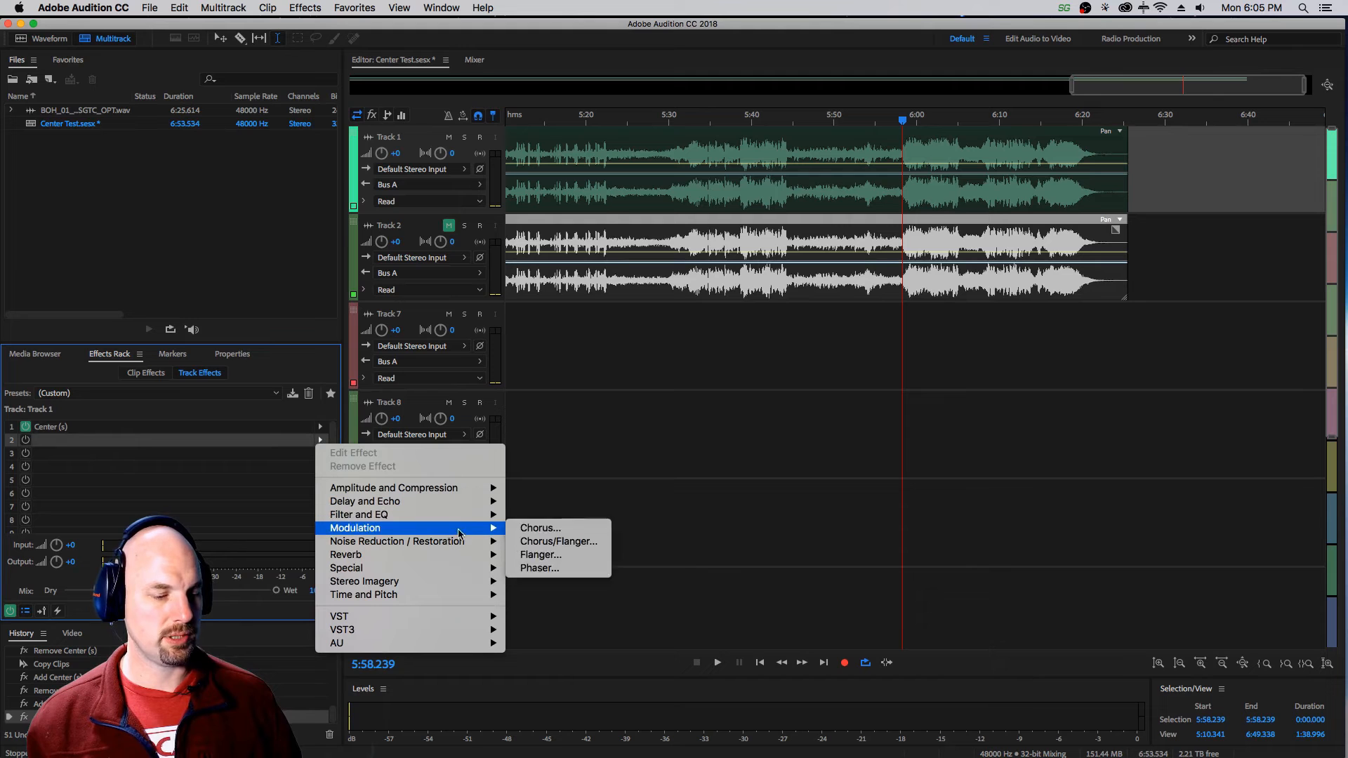
click(605, 570)
drag(753, 172, 860, 151)
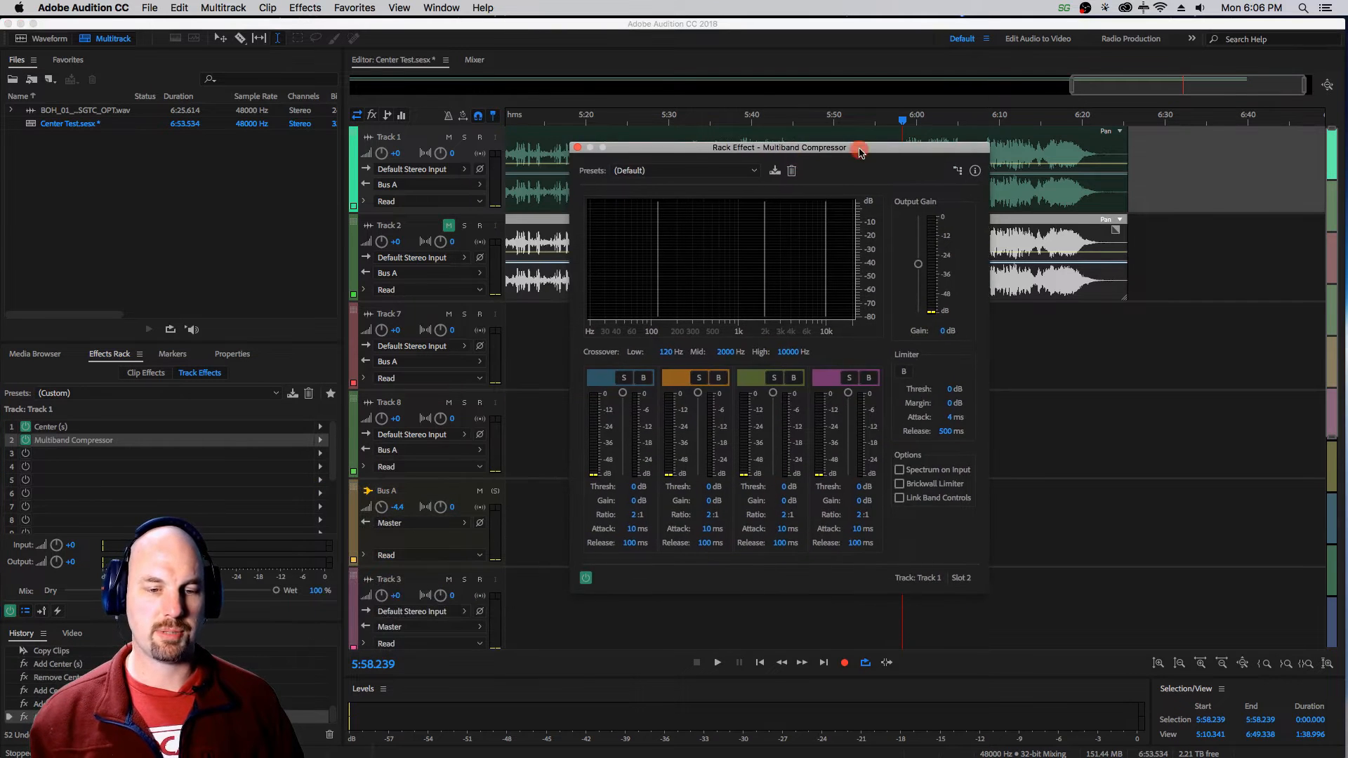
Set Track 1's compressor low crossover to 77.2 Hz and its lowest band to ratio 5:1, attack 43 ms, release 49 ms and threshold -39 dB.
drag(659, 270, 641, 274)
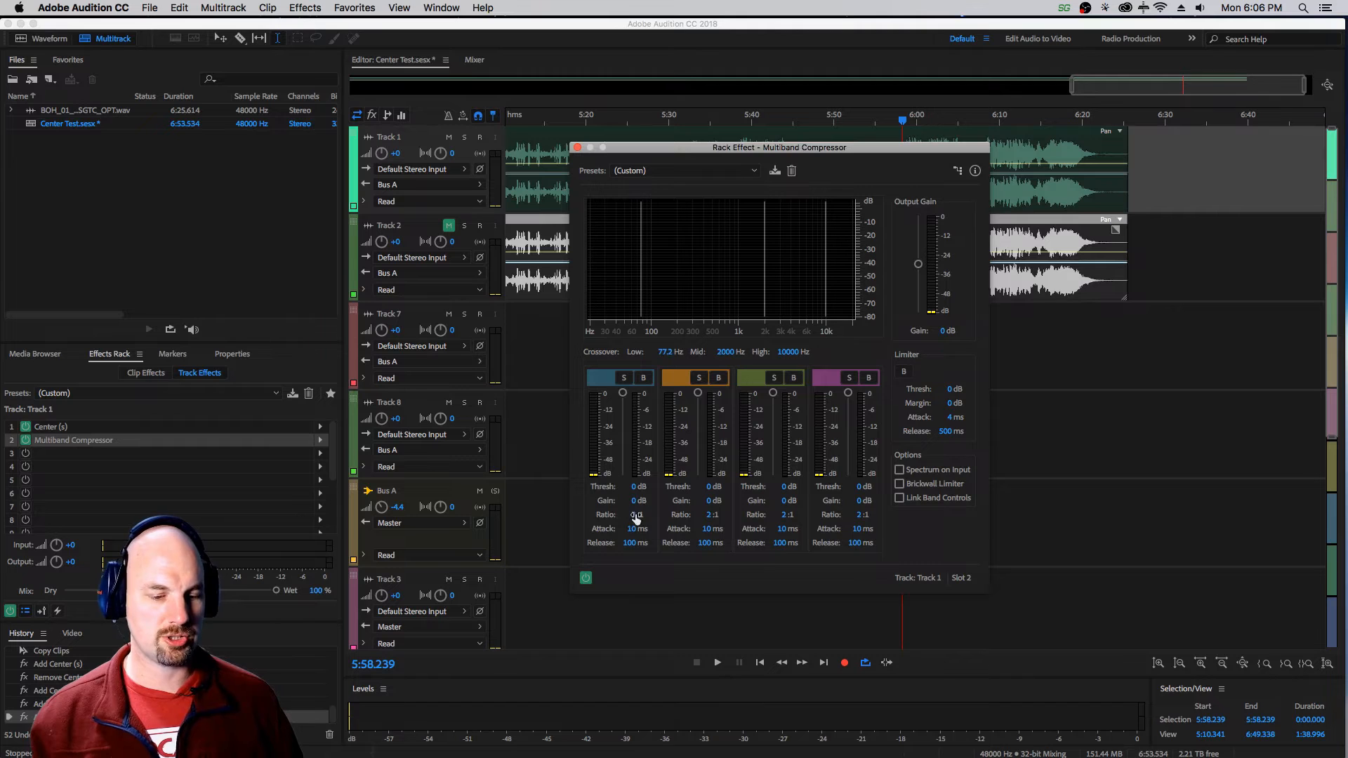
drag(635, 515, 633, 544)
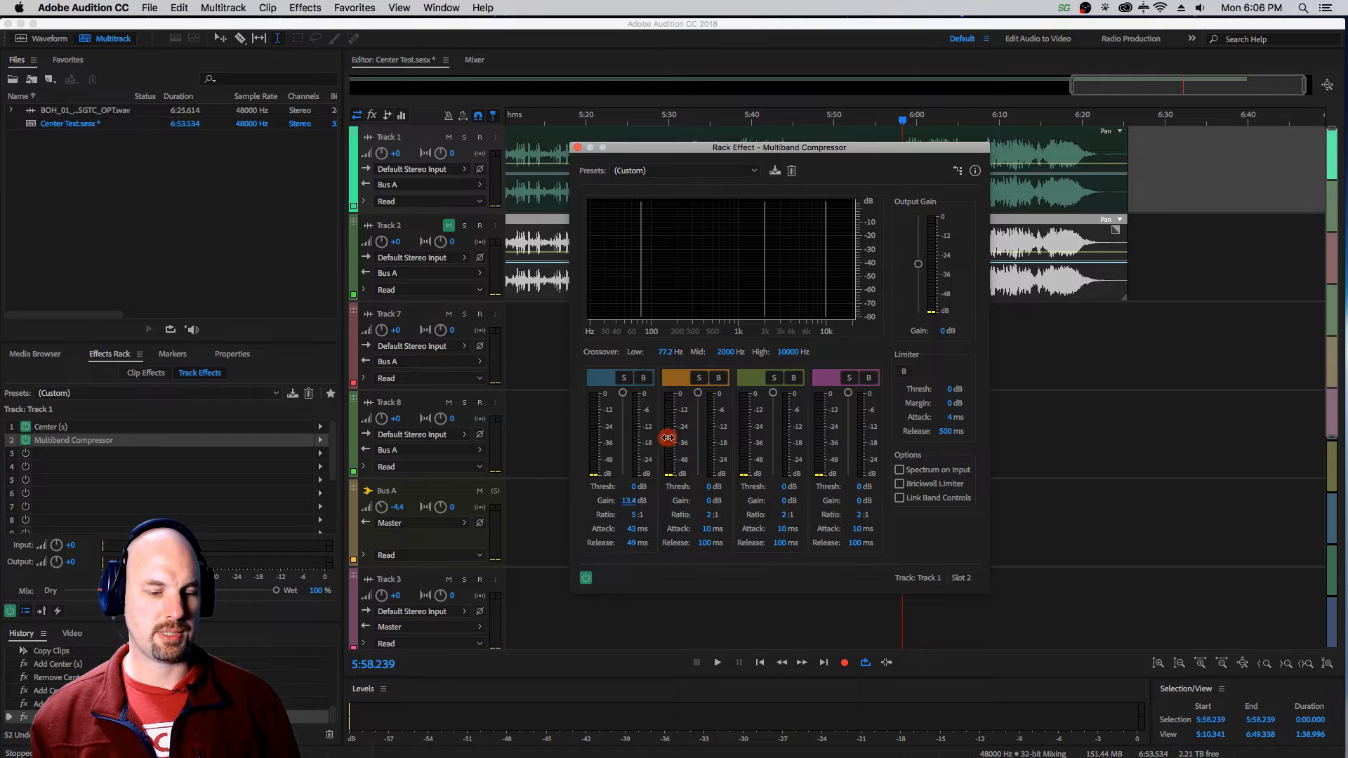
drag(624, 394, 623, 446)
While auditioning Track 1, set the compressor's lowest band to 11.7 dB gain and -45 dB threshold.
key(space)
drag(628, 500, 600, 499)
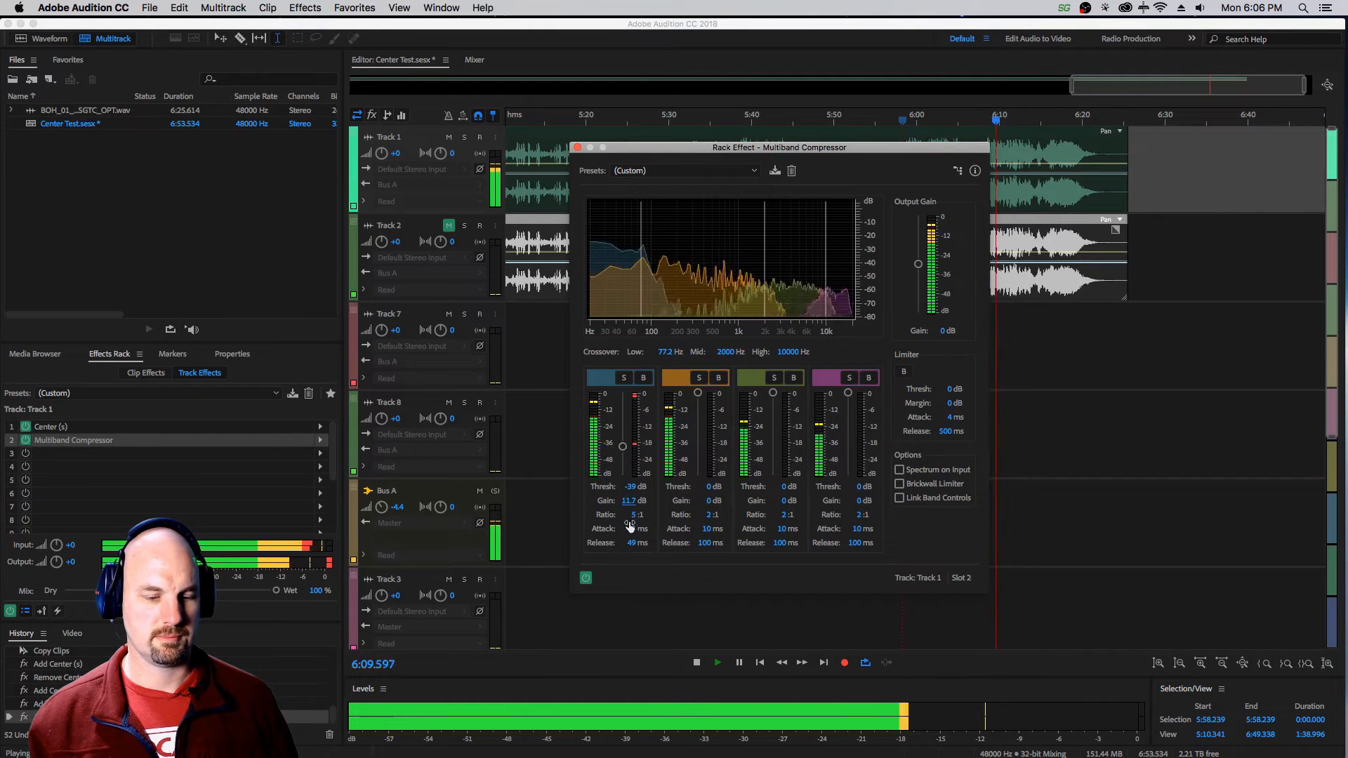
drag(623, 447, 625, 460)
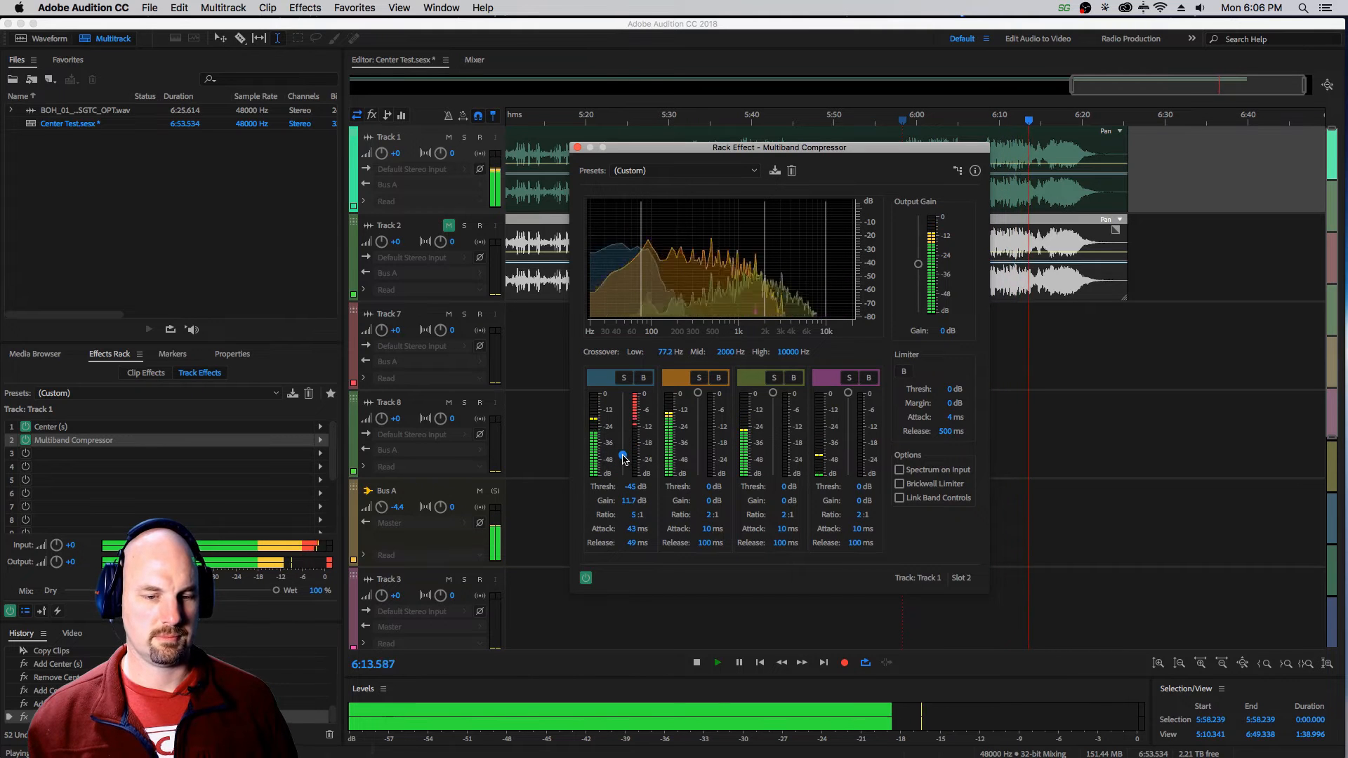
key(space)
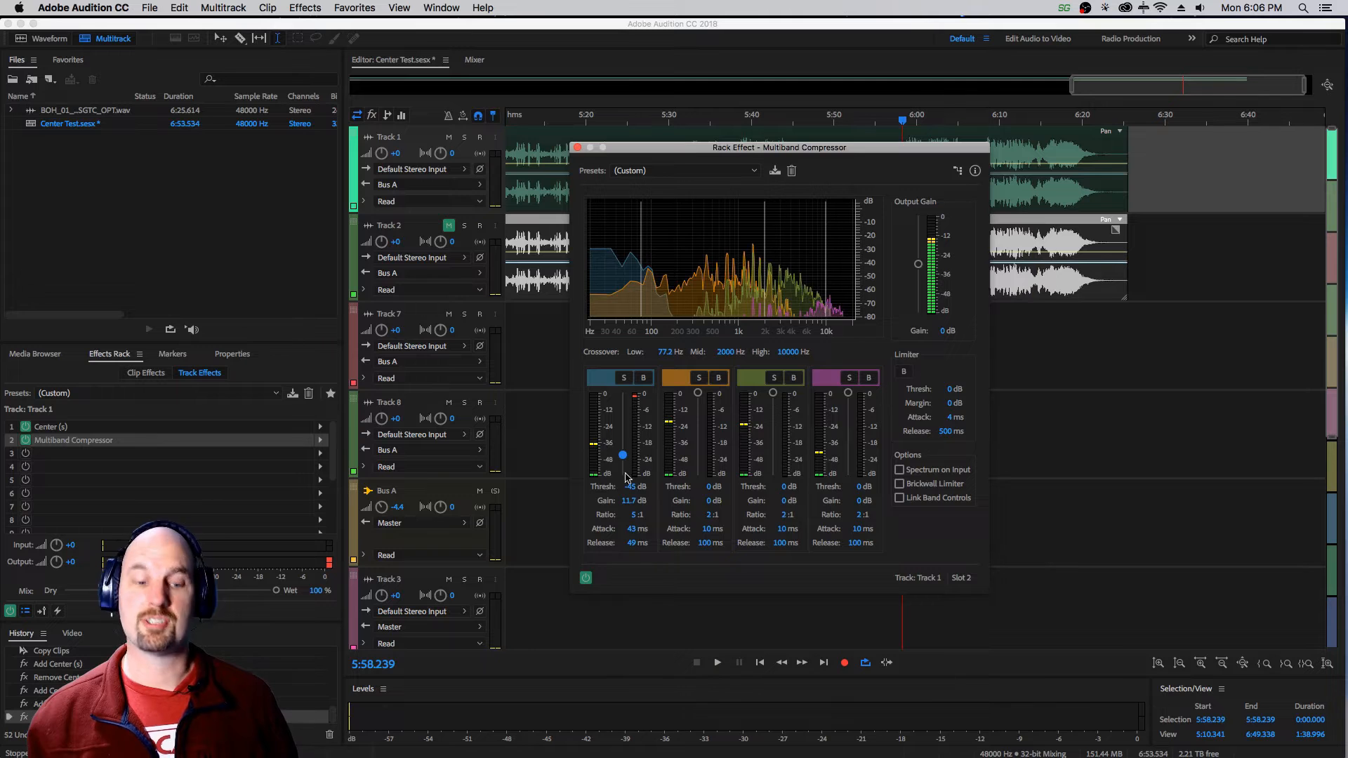
Compare Track 1 by auditioning it with the Multiband Compressor bypassed and again with it enabled.
click(586, 576)
key(space)
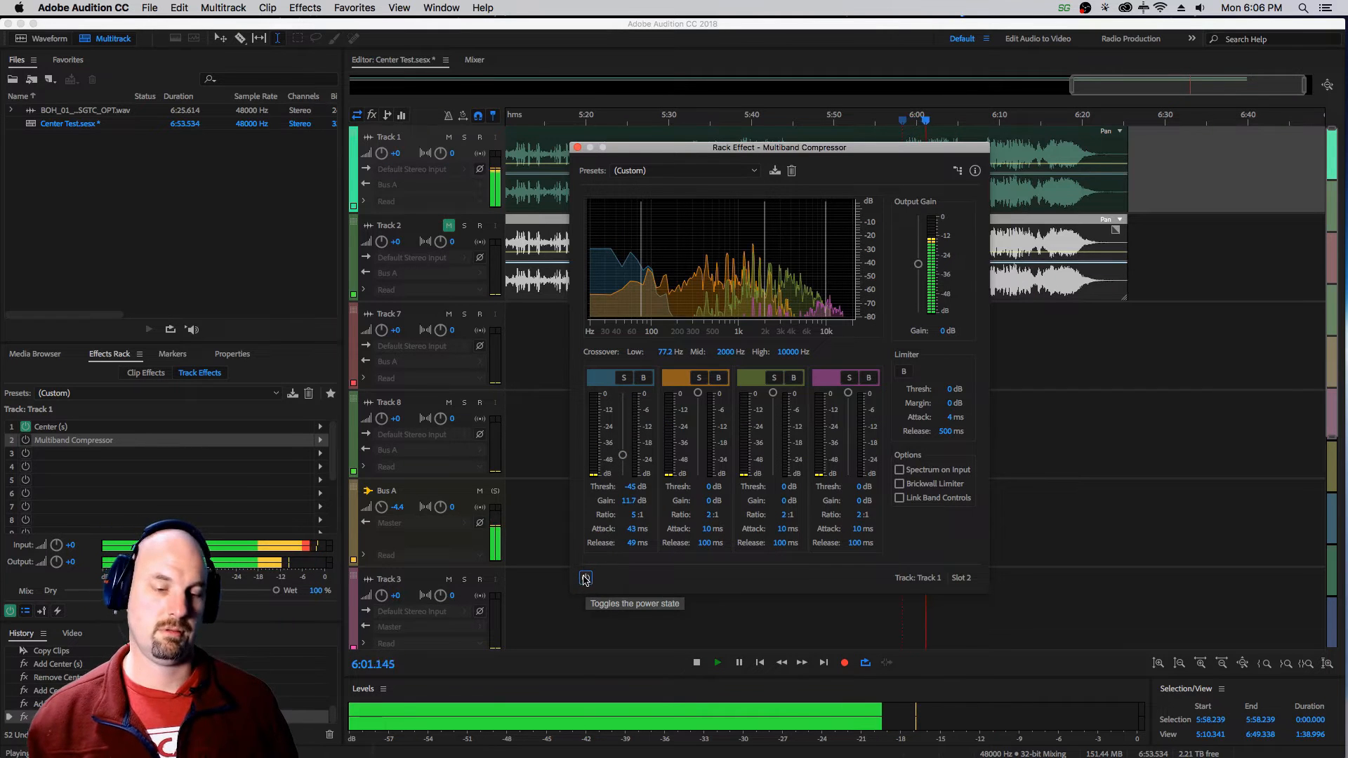
key(space)
click(586, 576)
key(space)
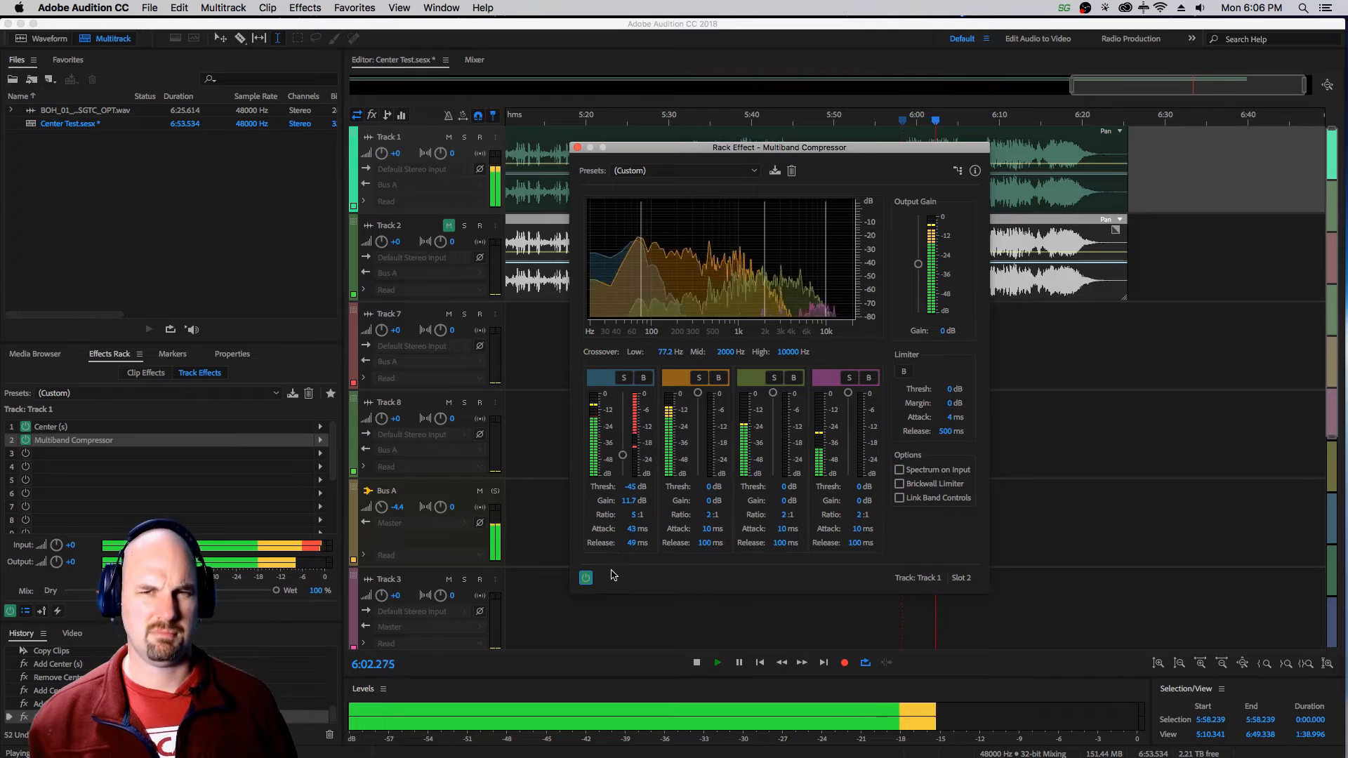
key(space)
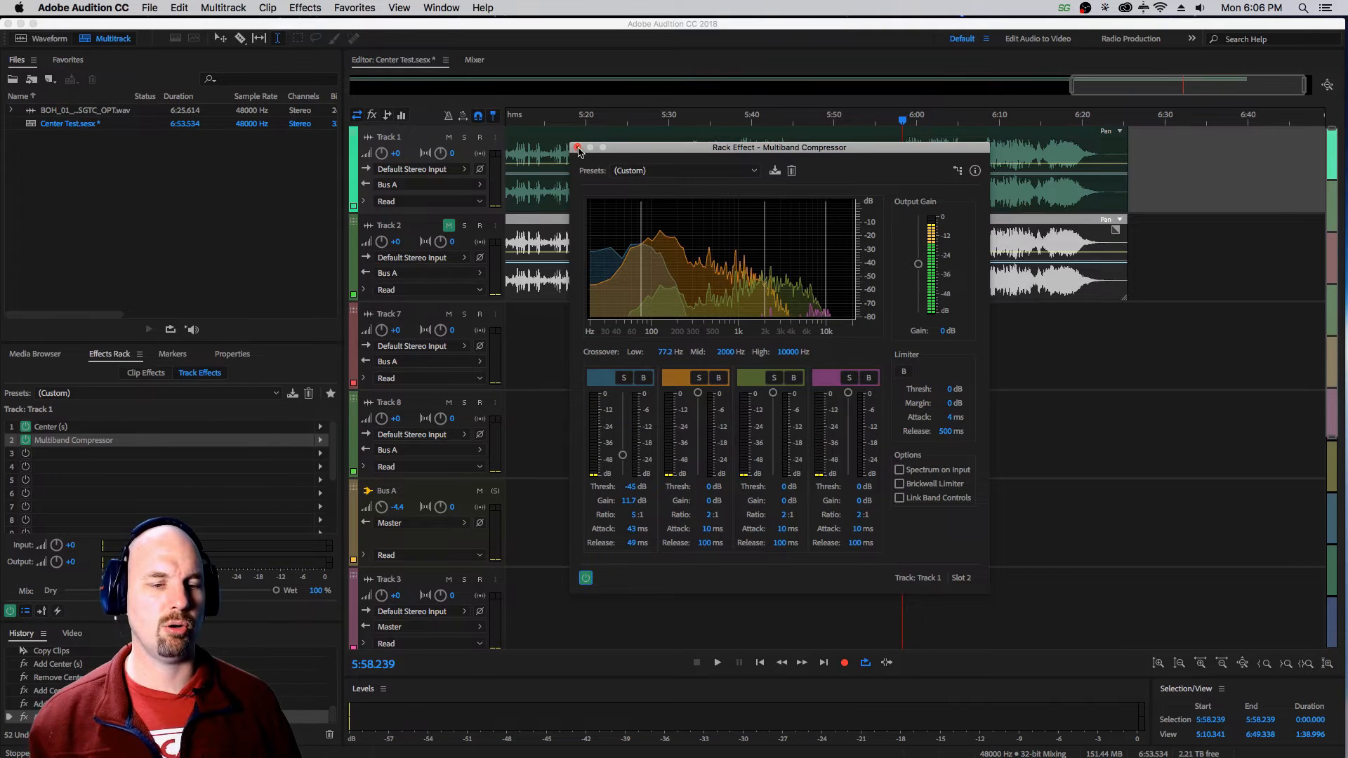
Close the Multiband Compressor window, switch to the Mixer and open the Master track's PAZ- Position effect.
click(577, 148)
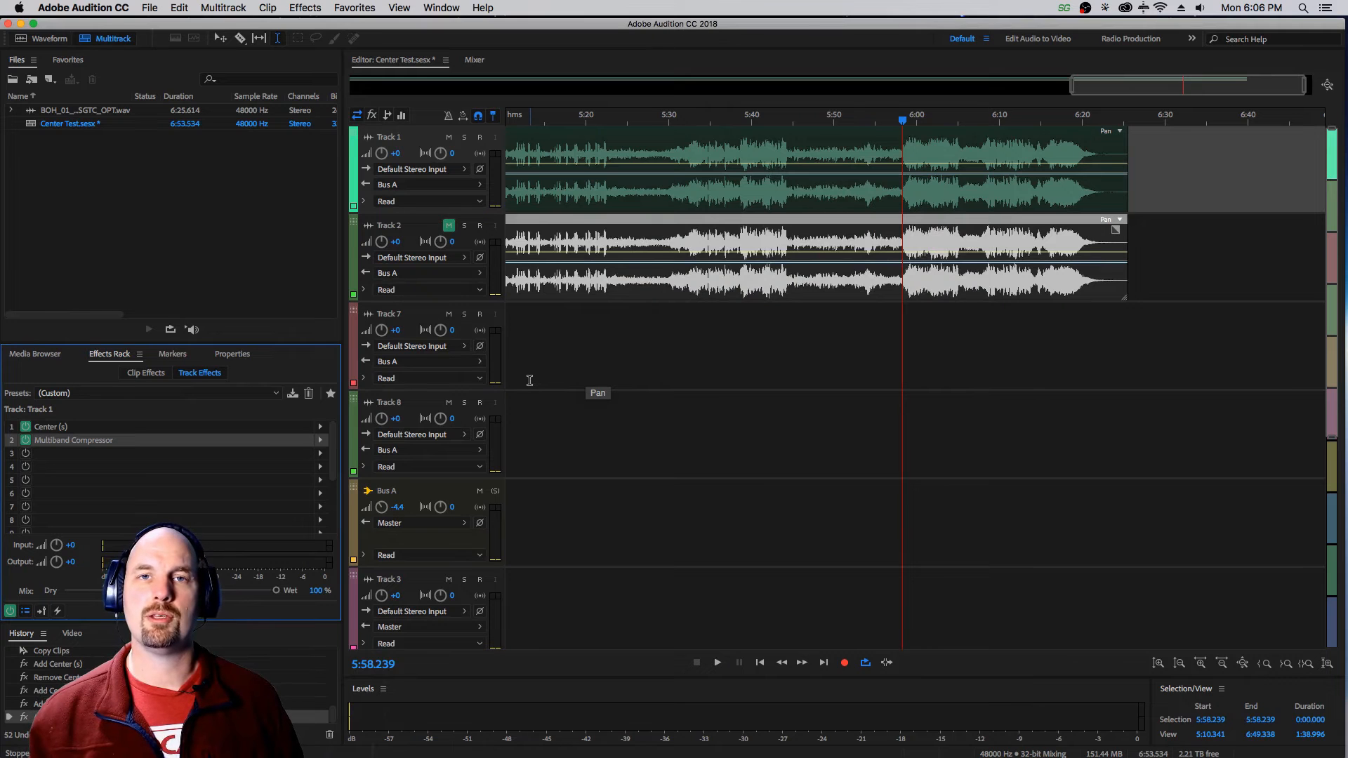
click(476, 63)
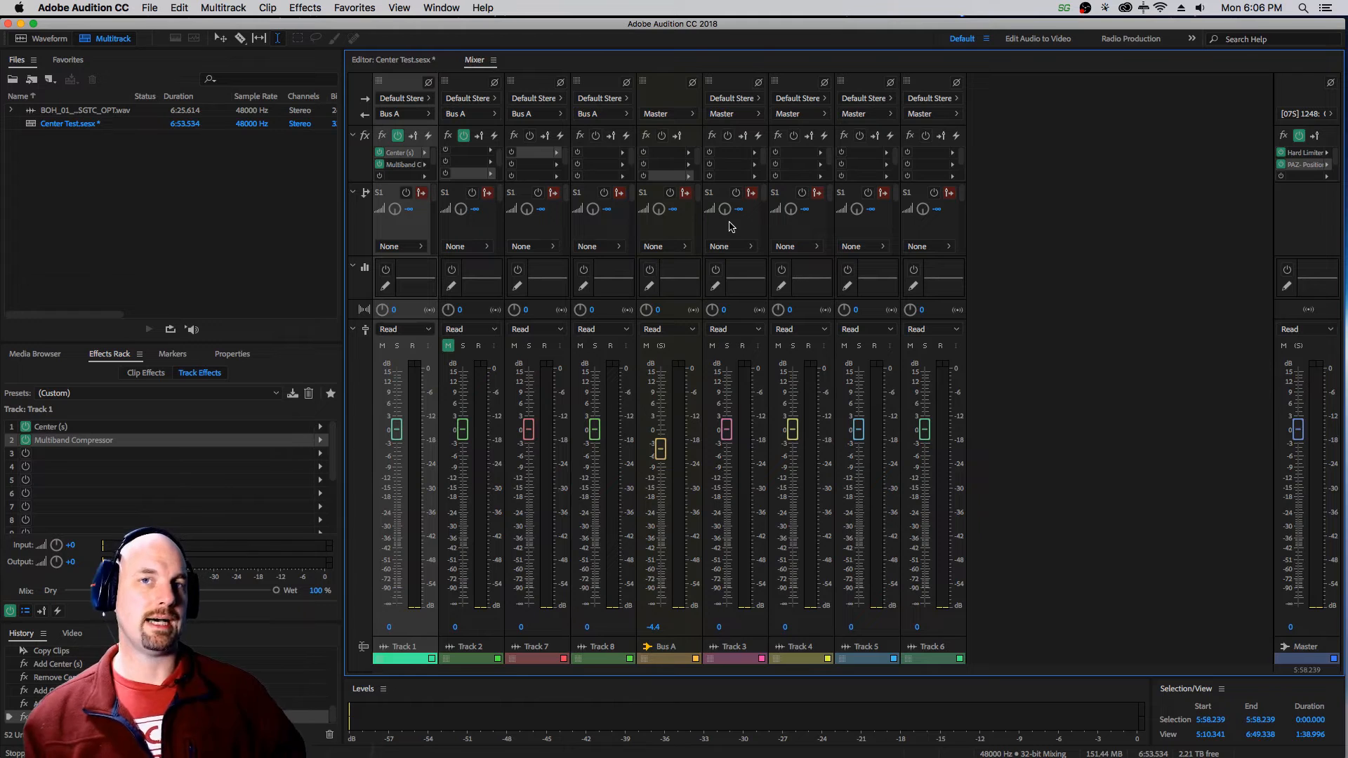
double_click(1301, 165)
drag(1213, 70, 944, 101)
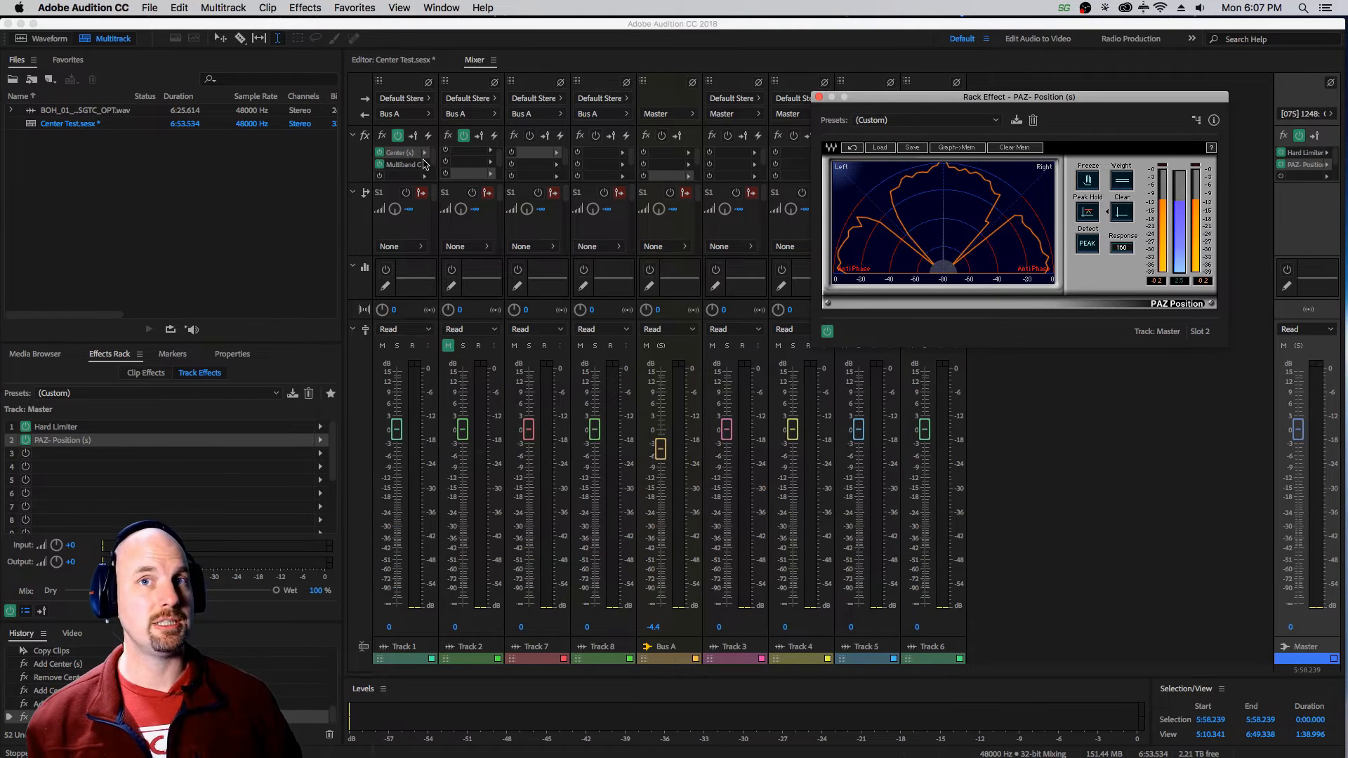
Audition Track 1 while examining its stereo image in PAZ- Position, and close the analyzer window.
key(space)
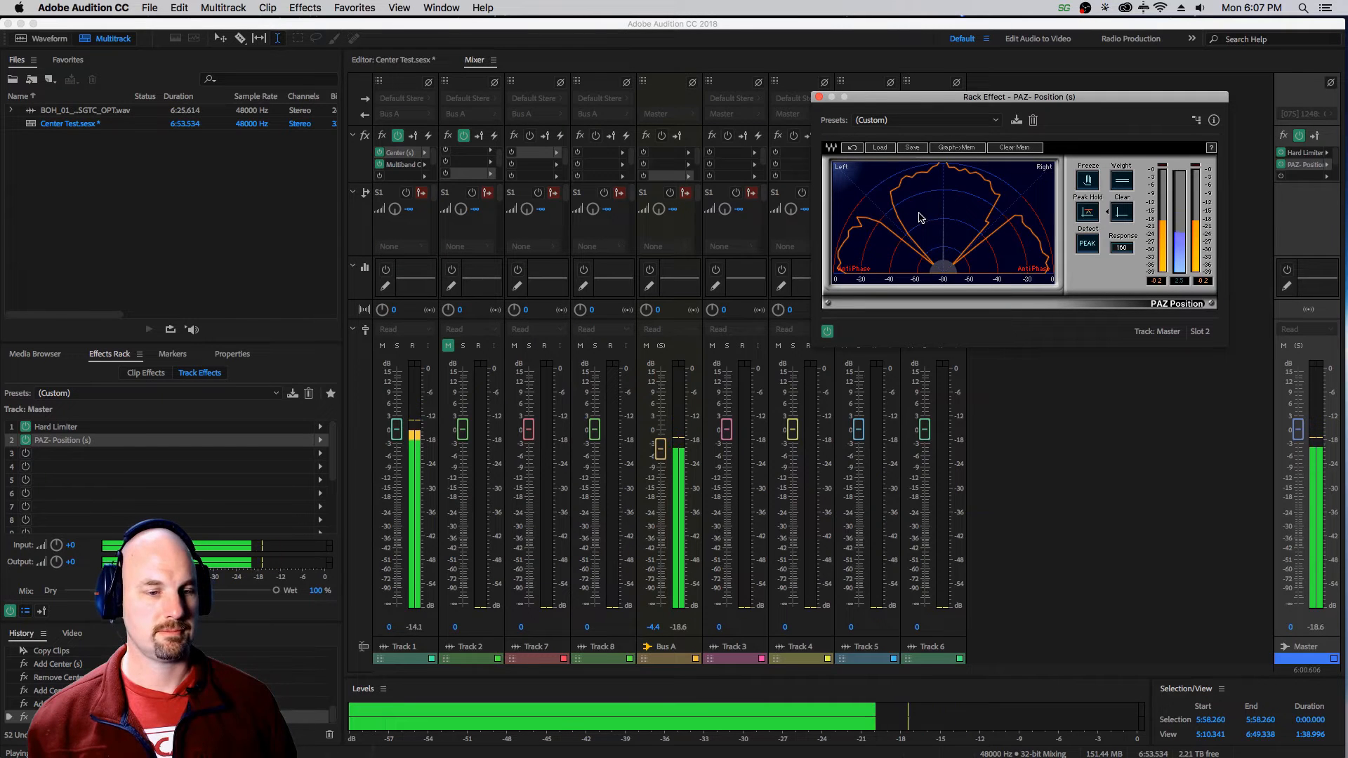
mouse_move(919, 97)
mouse_down()
mouse_move(857, 124)
mouse_move(903, 100)
mouse_up()
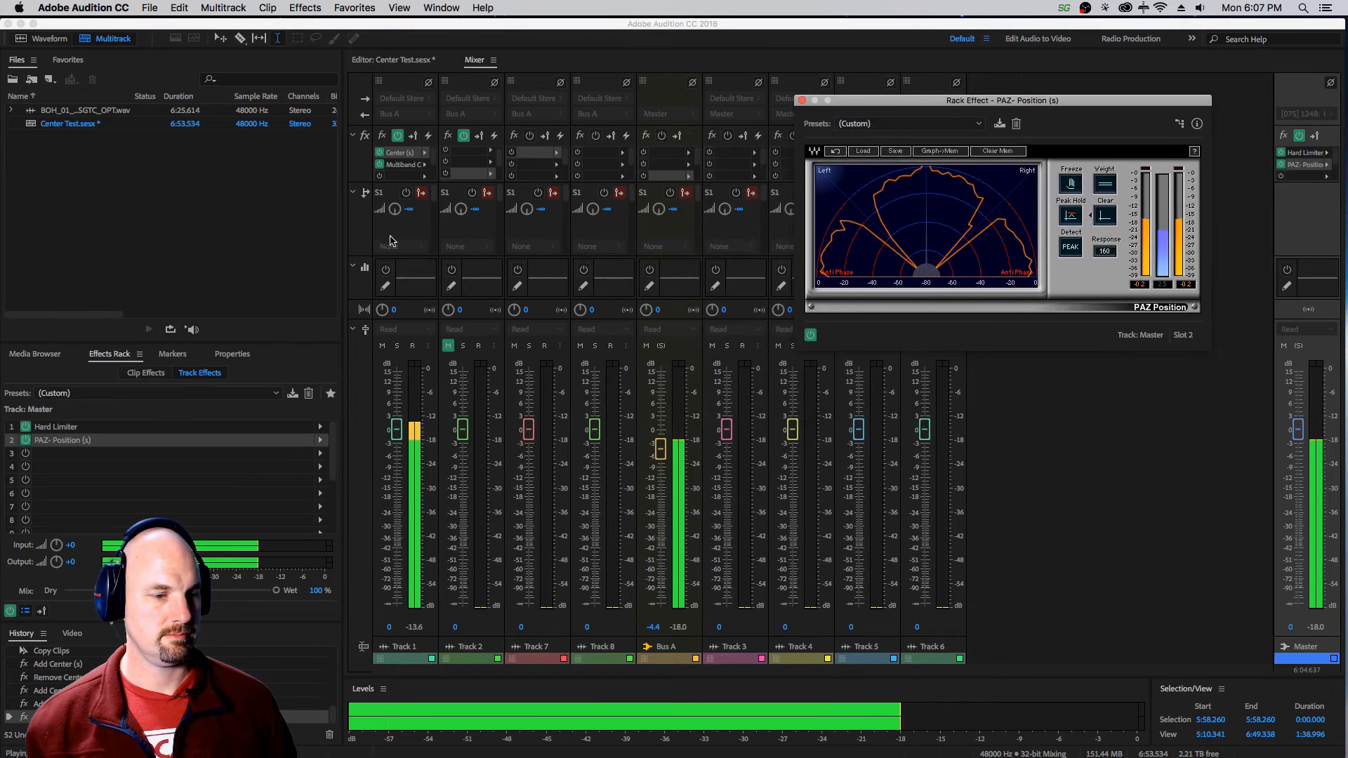
click(424, 624)
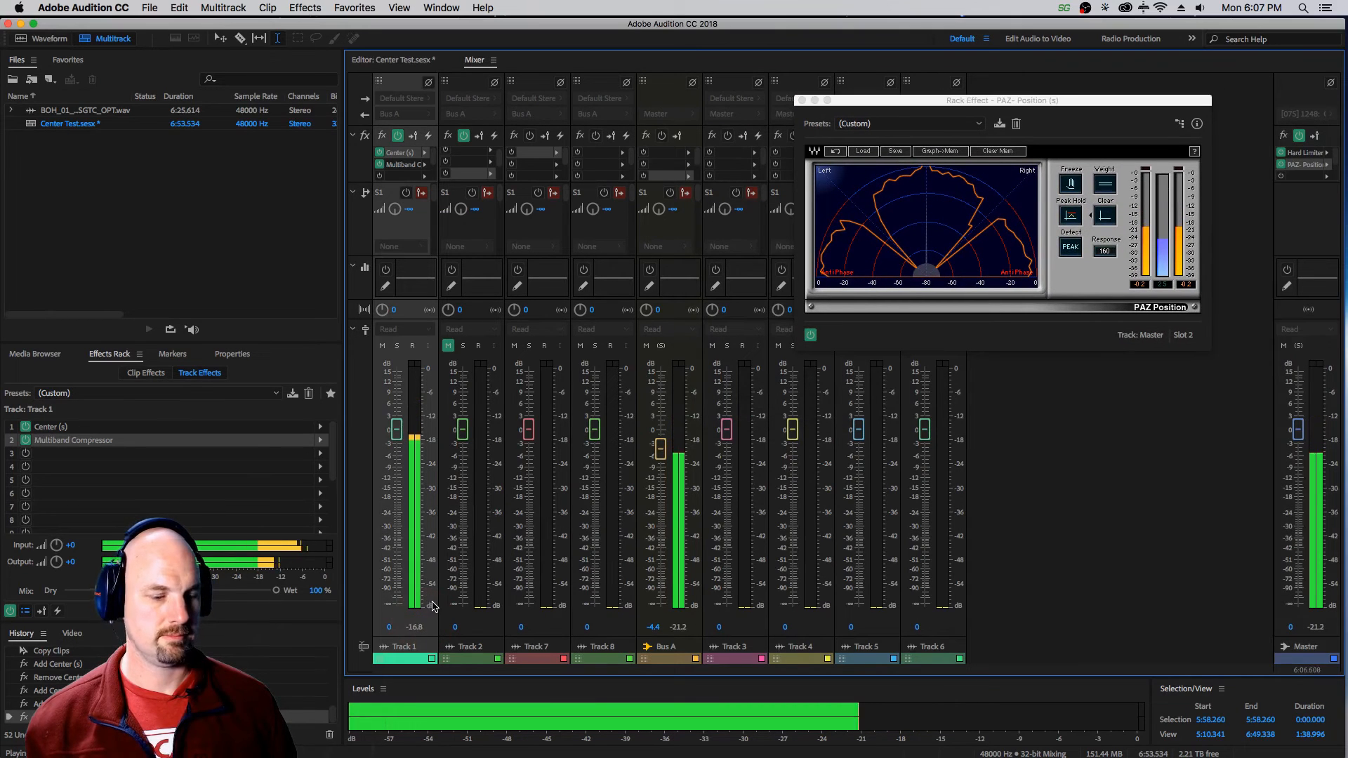
key(space)
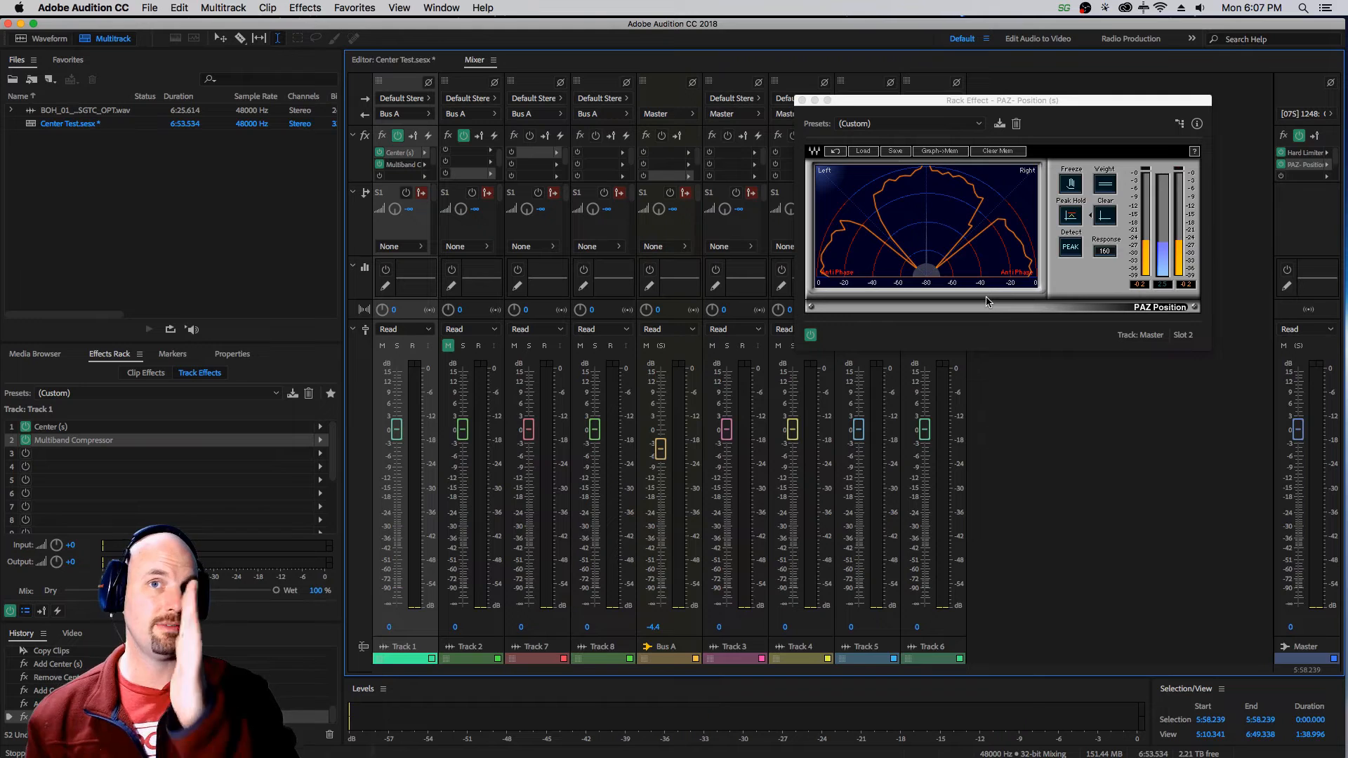
click(802, 101)
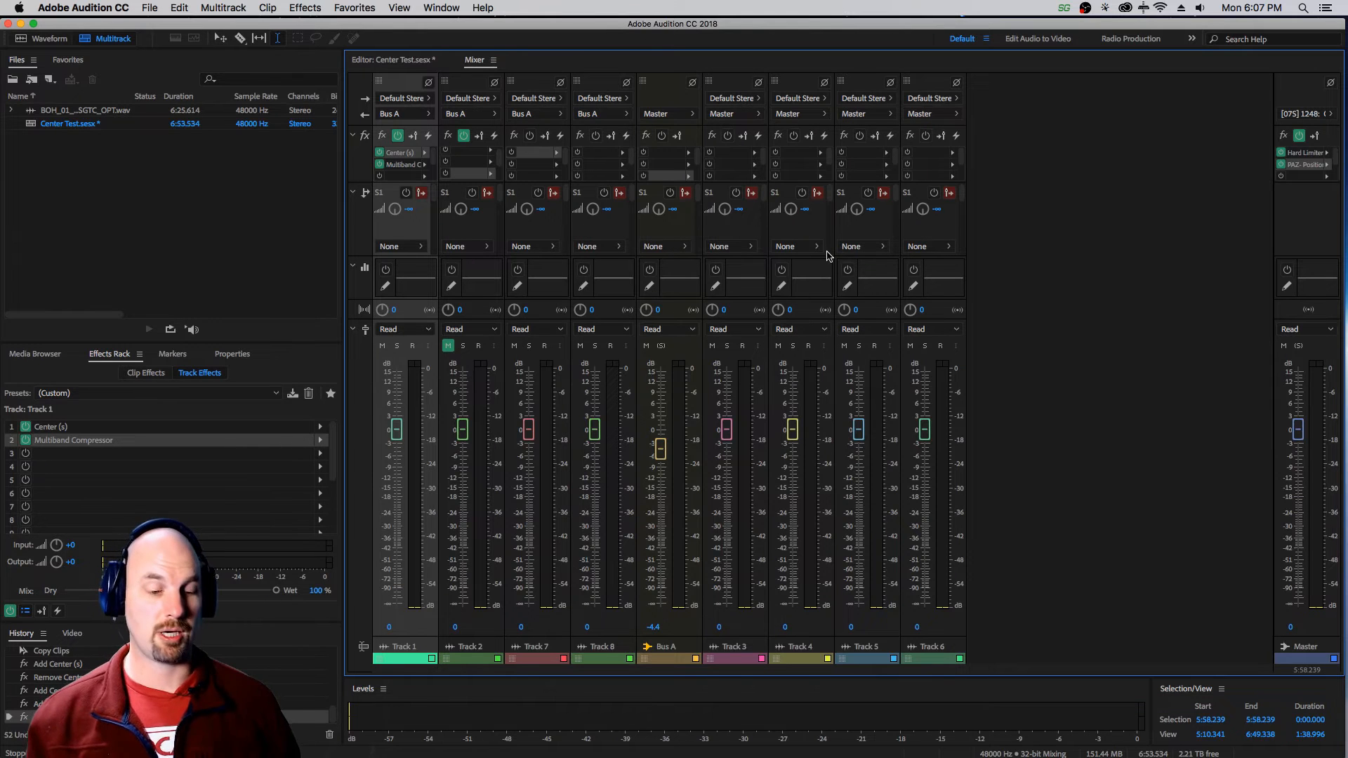
Return to the multitrack editor, mute Track 1, unmute Track 2 and audition Track 2.
click(395, 60)
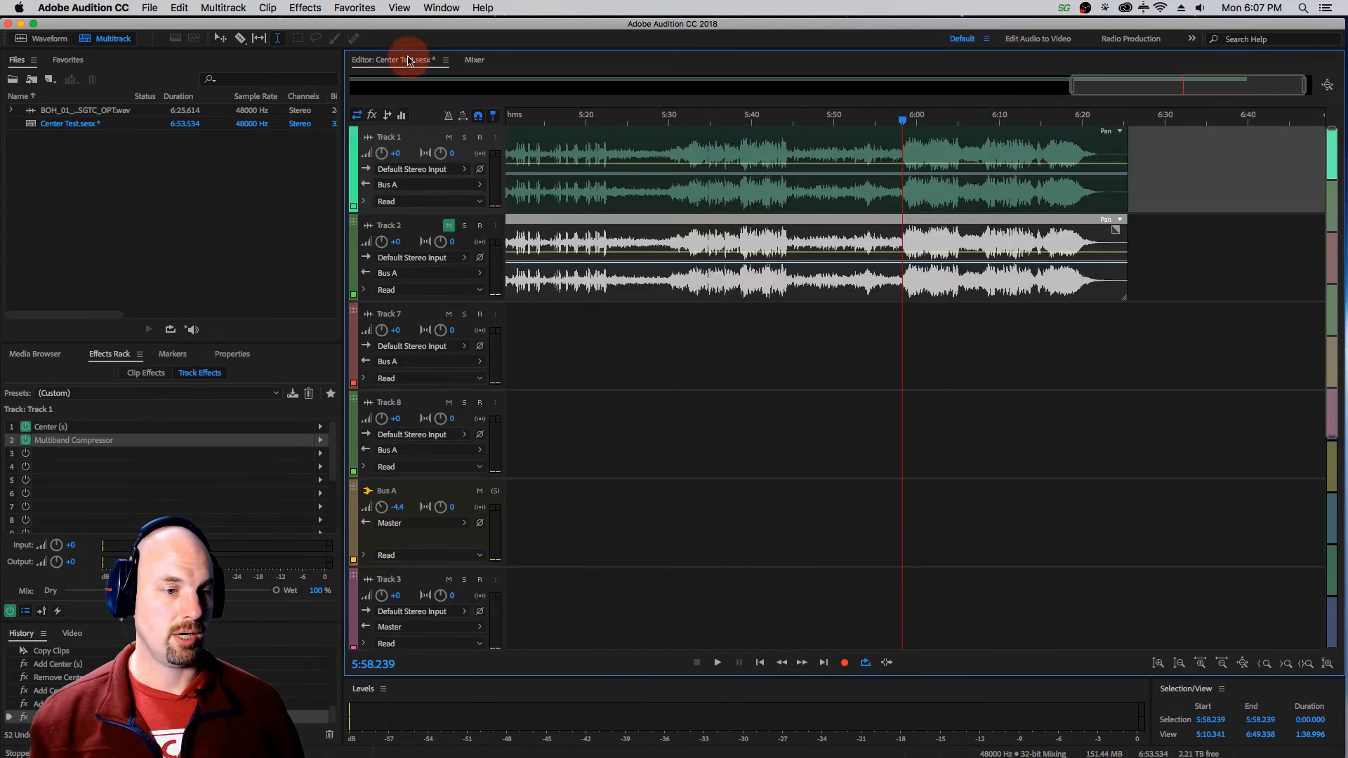
click(449, 137)
click(449, 225)
click(456, 235)
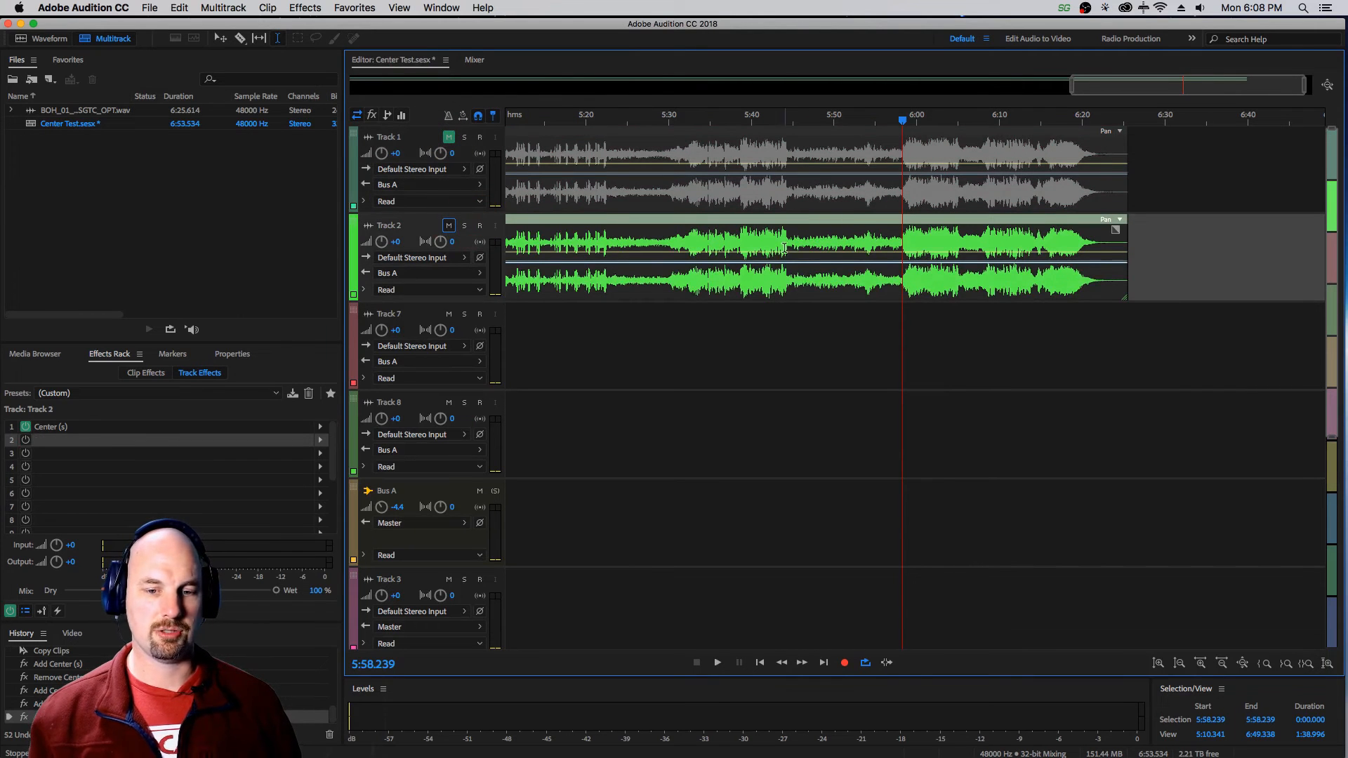
key(space)
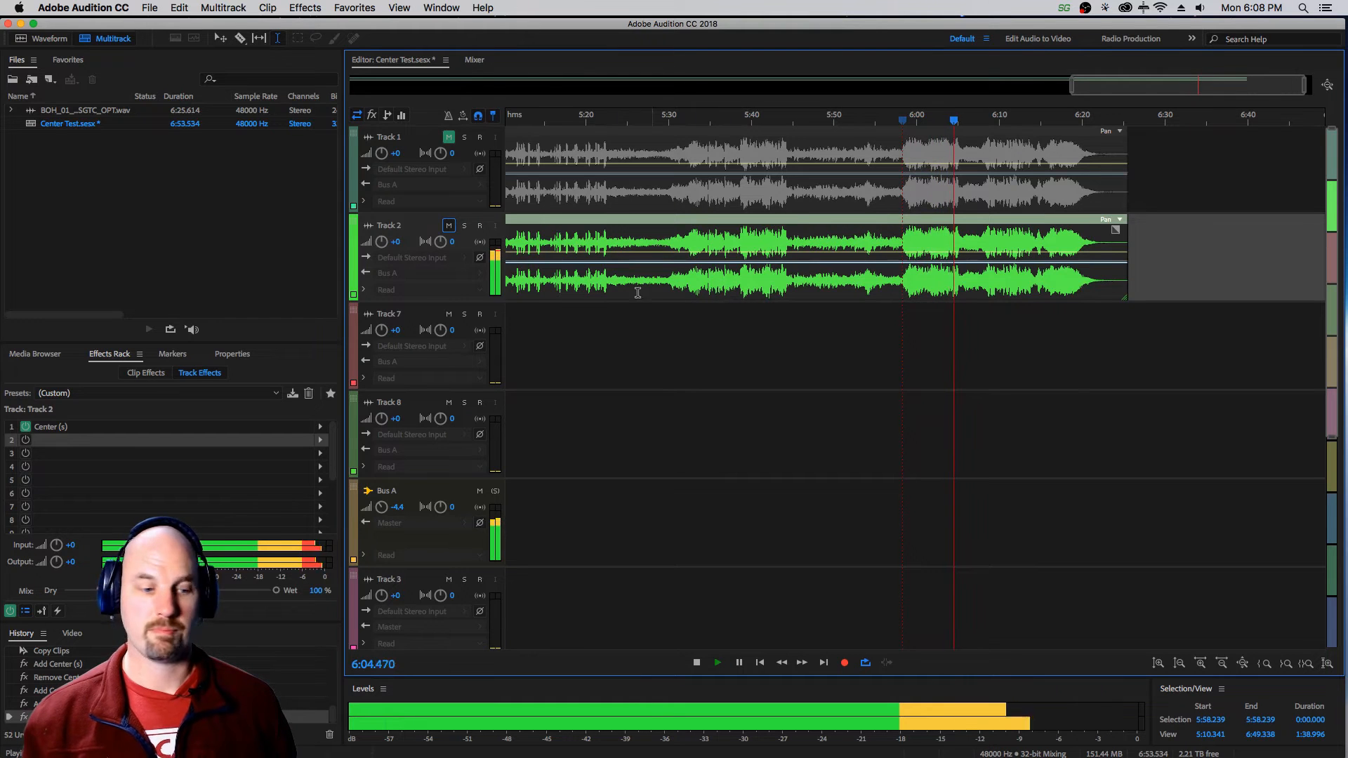
key(space)
Try the High control of Track 2's Center effect at 100.0 and back at the middle while auditioning, and close the effect window.
double_click(51, 428)
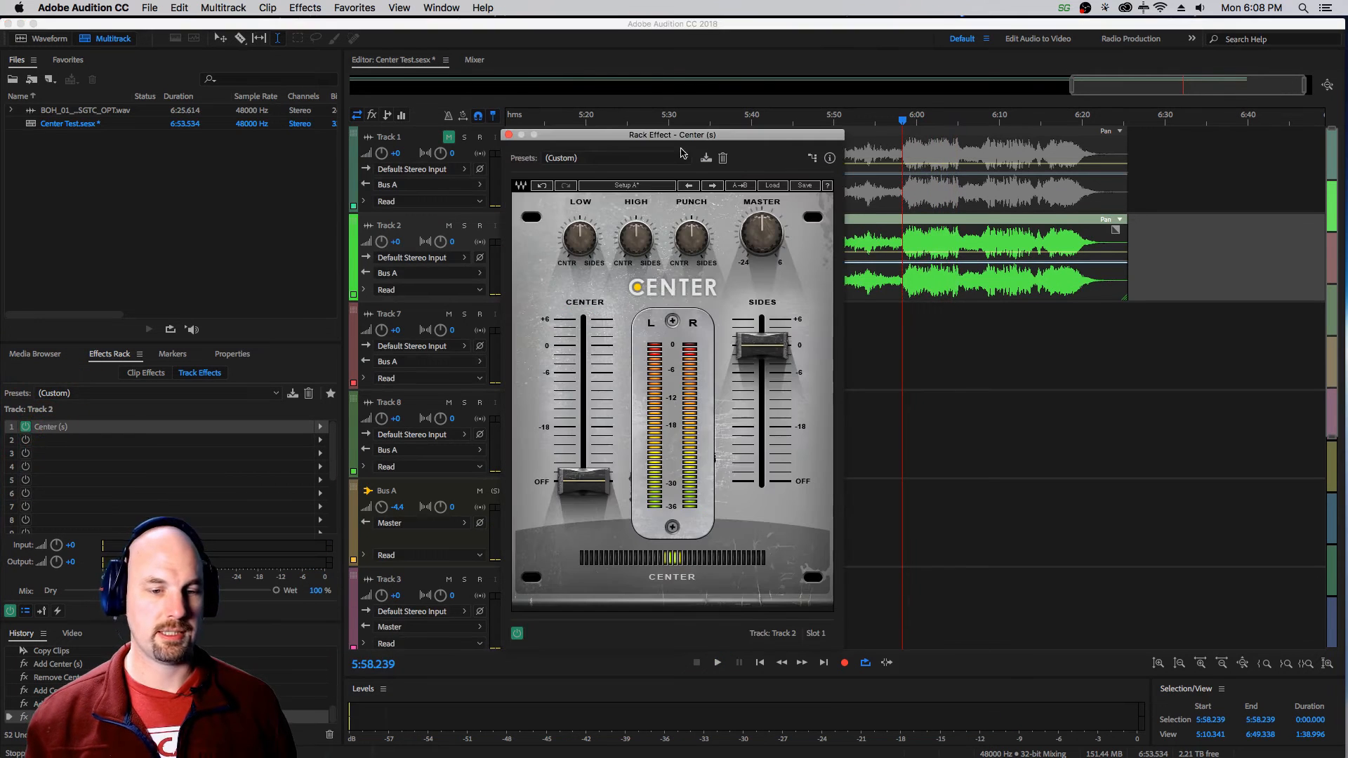
drag(694, 142, 781, 112)
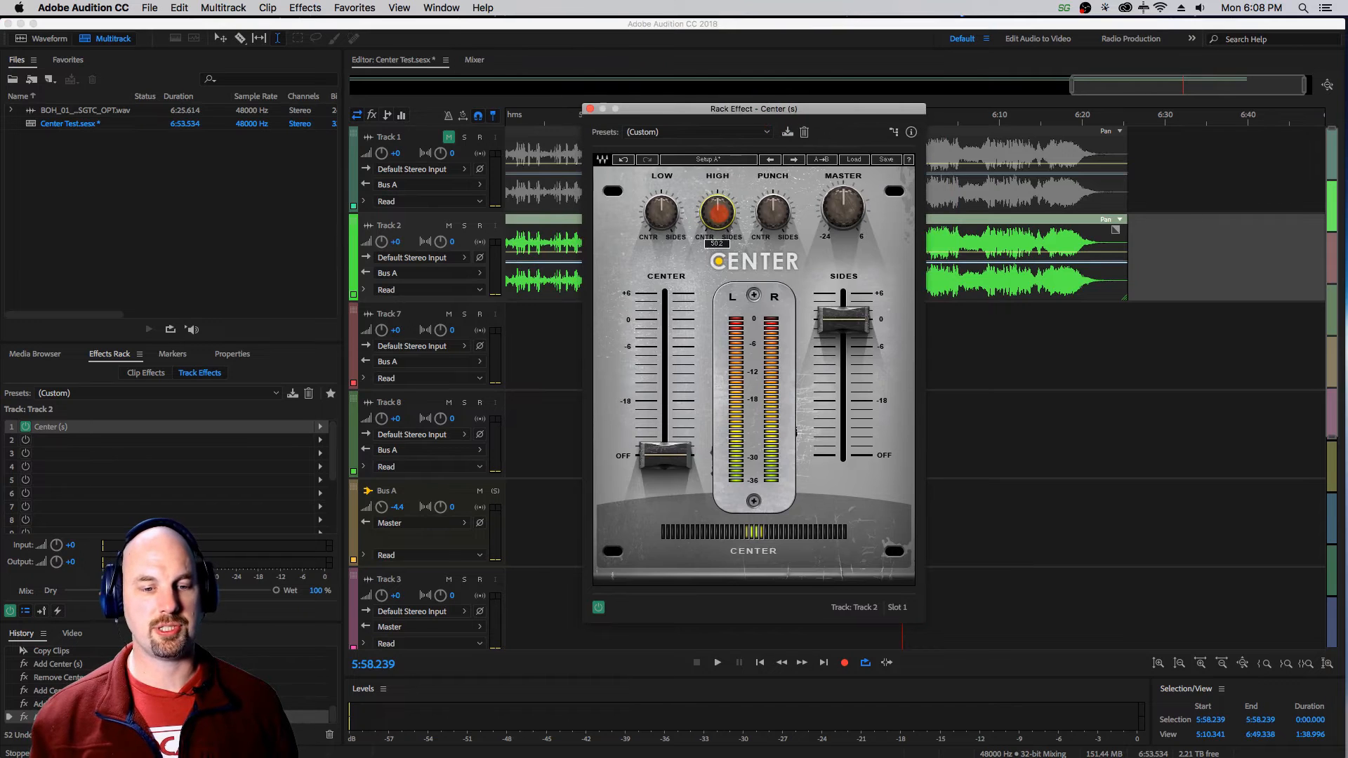
drag(721, 190, 756, 111)
key(space)
mouse_move(721, 211)
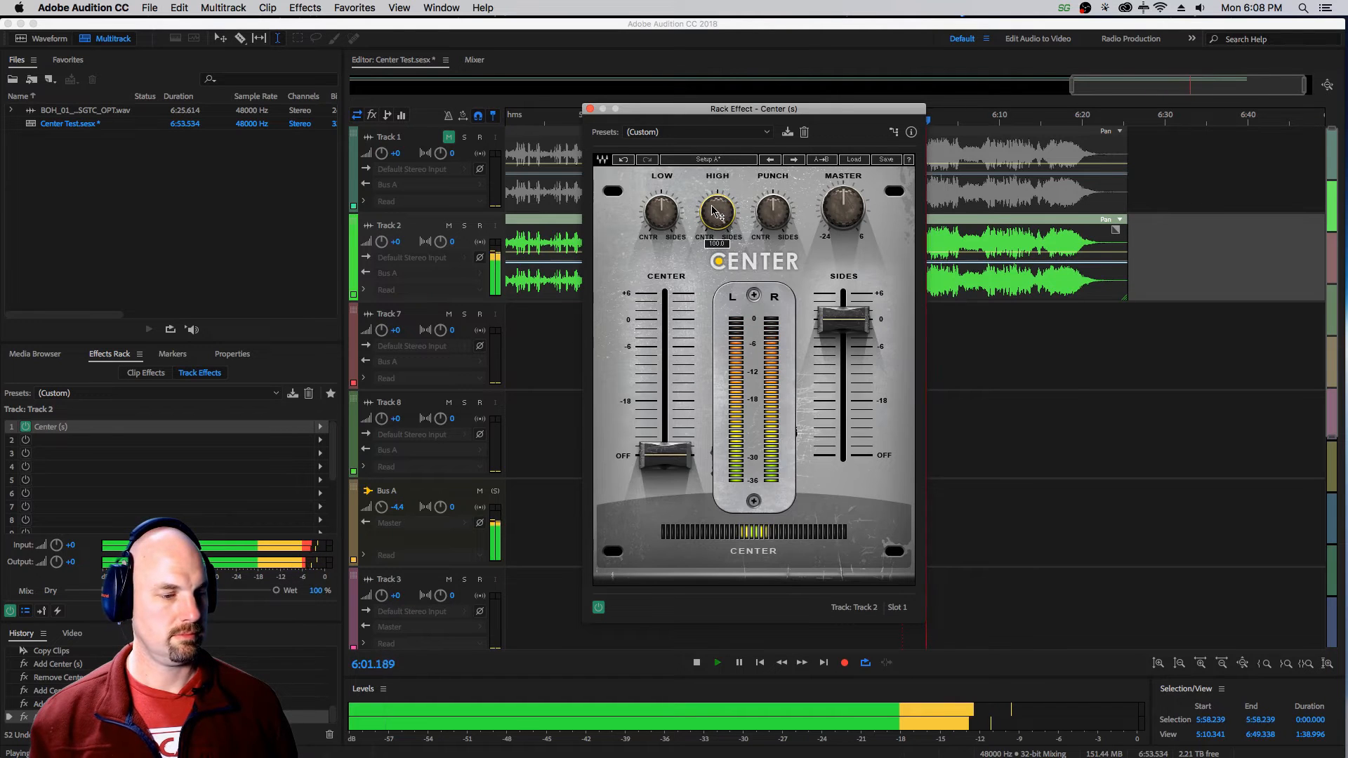
drag(721, 210, 702, 281)
key(space)
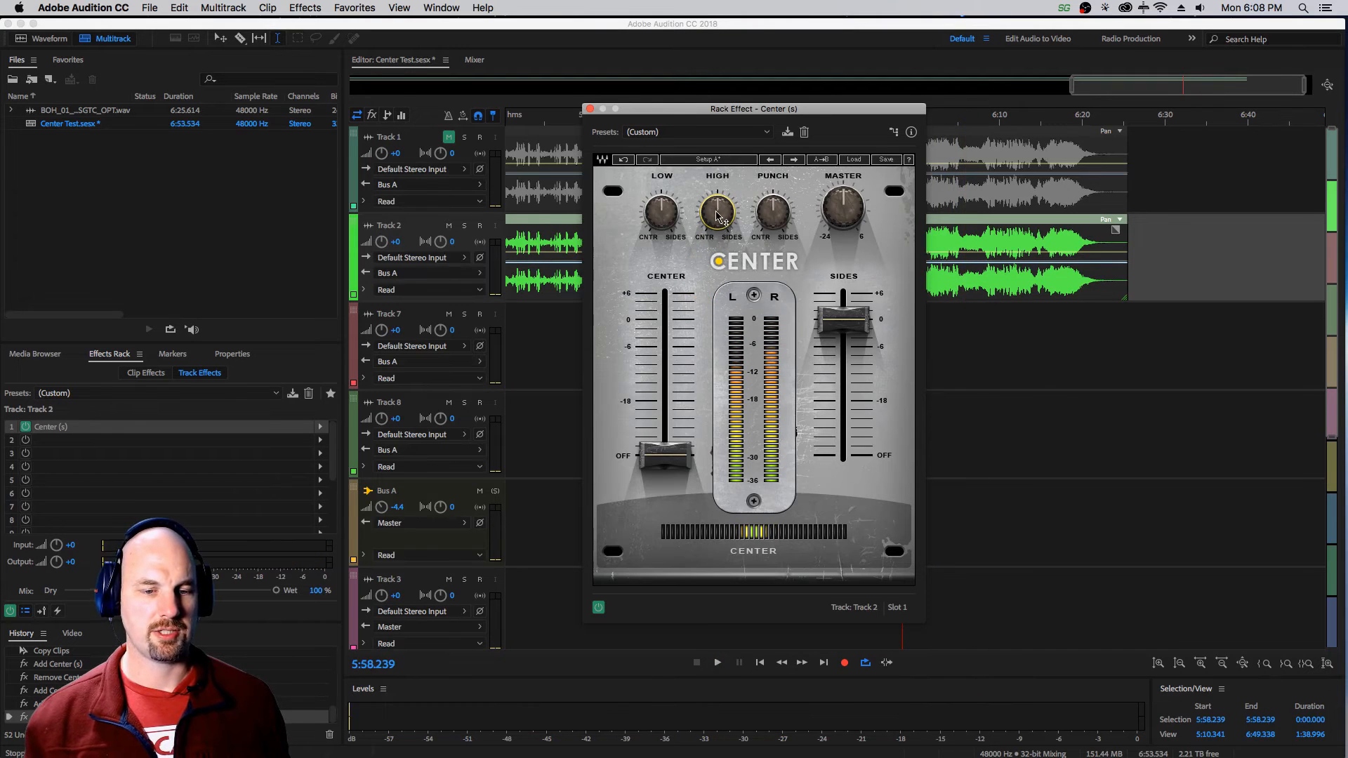
click(589, 109)
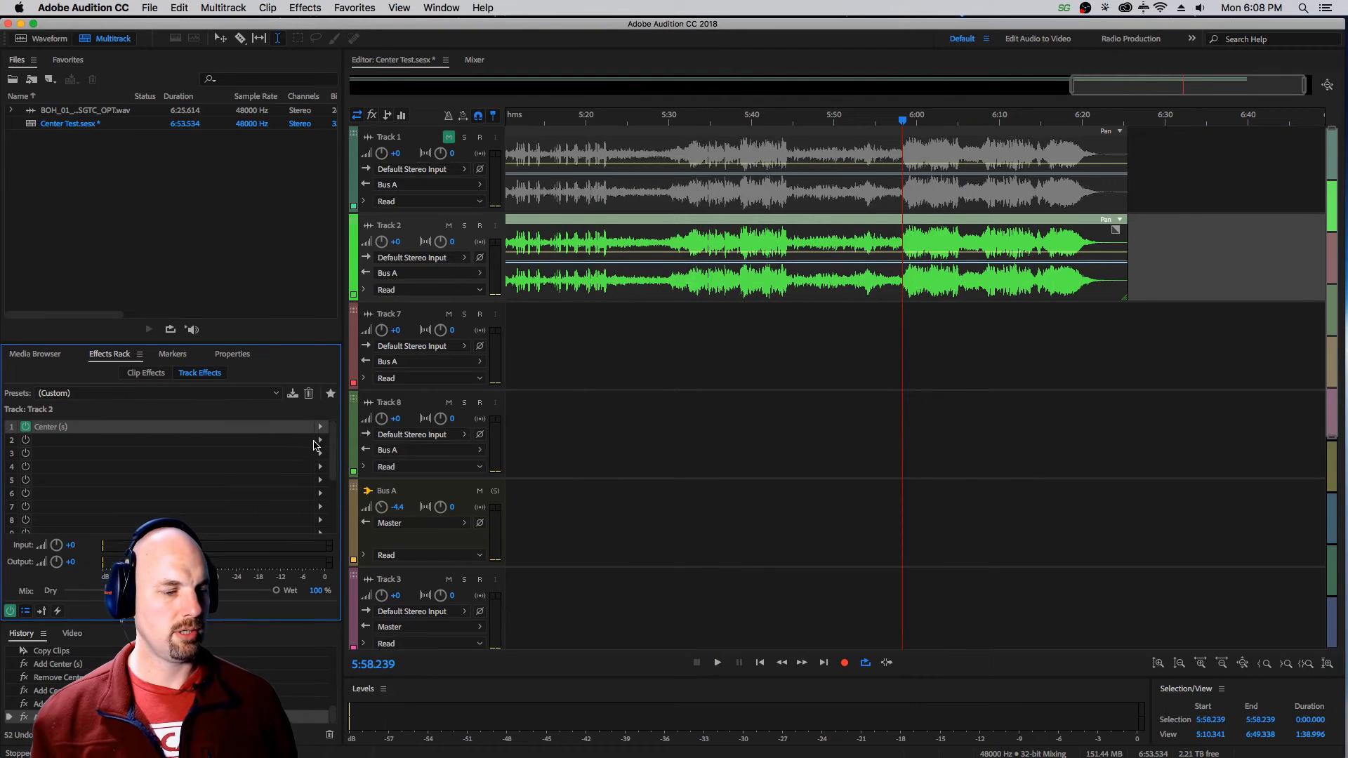
Add a Multiband Compressor in Track 2's second effect slot.
click(317, 442)
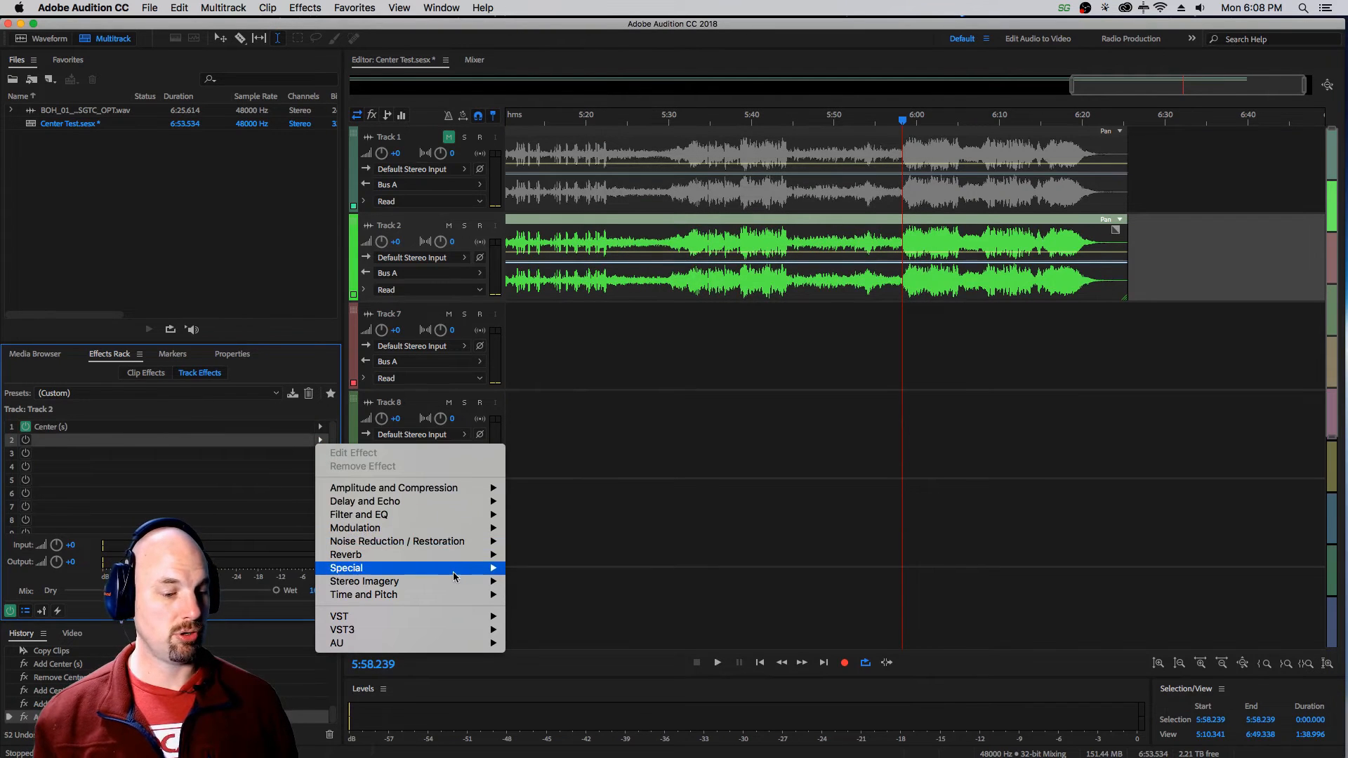
mouse_move(463, 495)
click(597, 568)
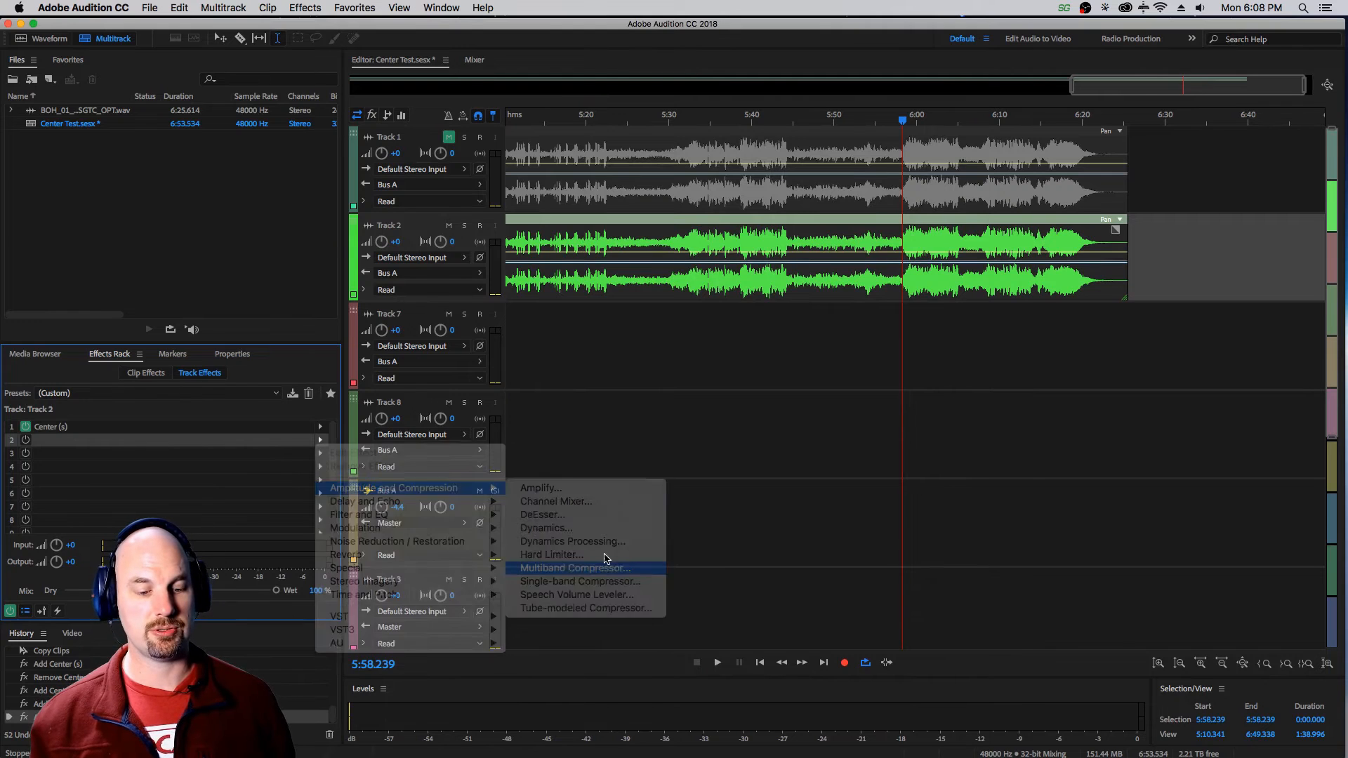
drag(798, 173, 942, 123)
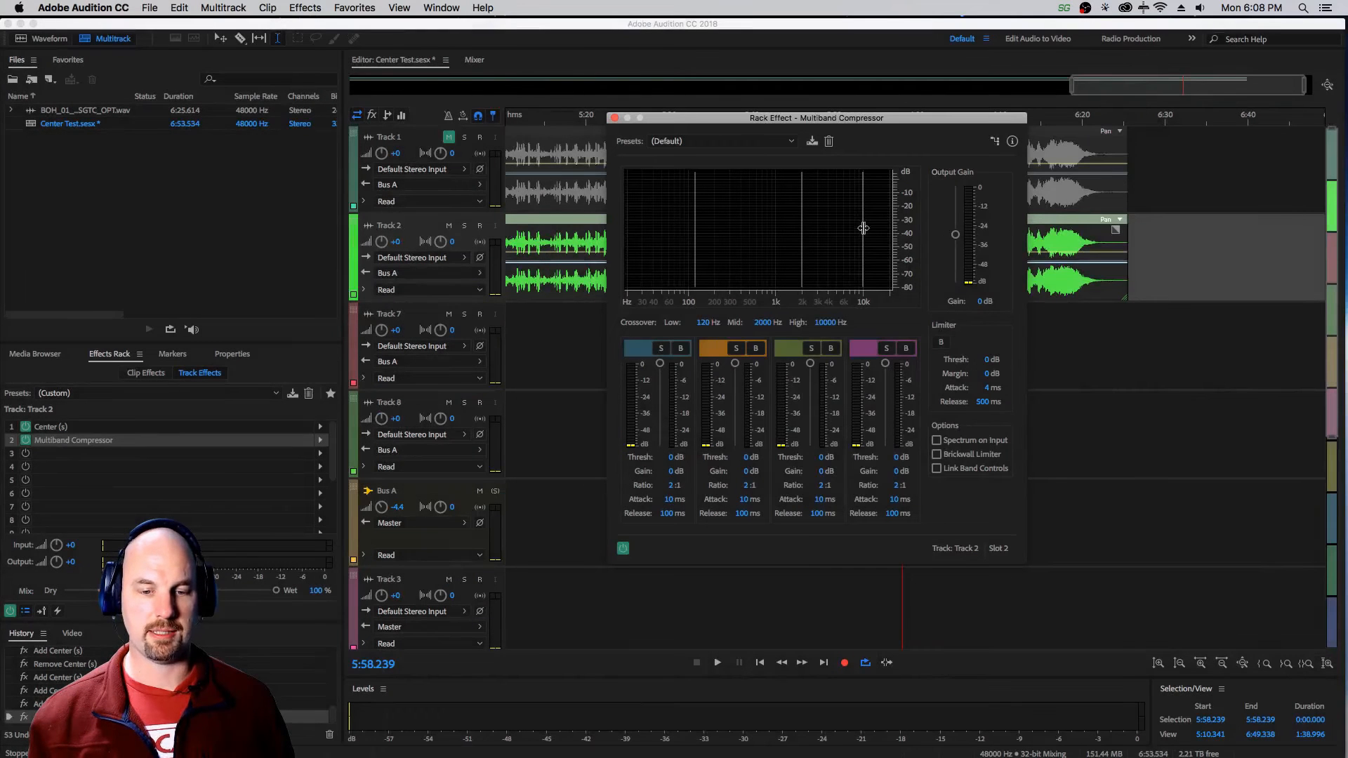
Set the upper crossovers to 933.8 and 5024.1 Hz, third band to -13 dB threshold, 78/149 ms attack/release, and fourth band to -25 dB, 97/163 ms.
drag(863, 227, 774, 230)
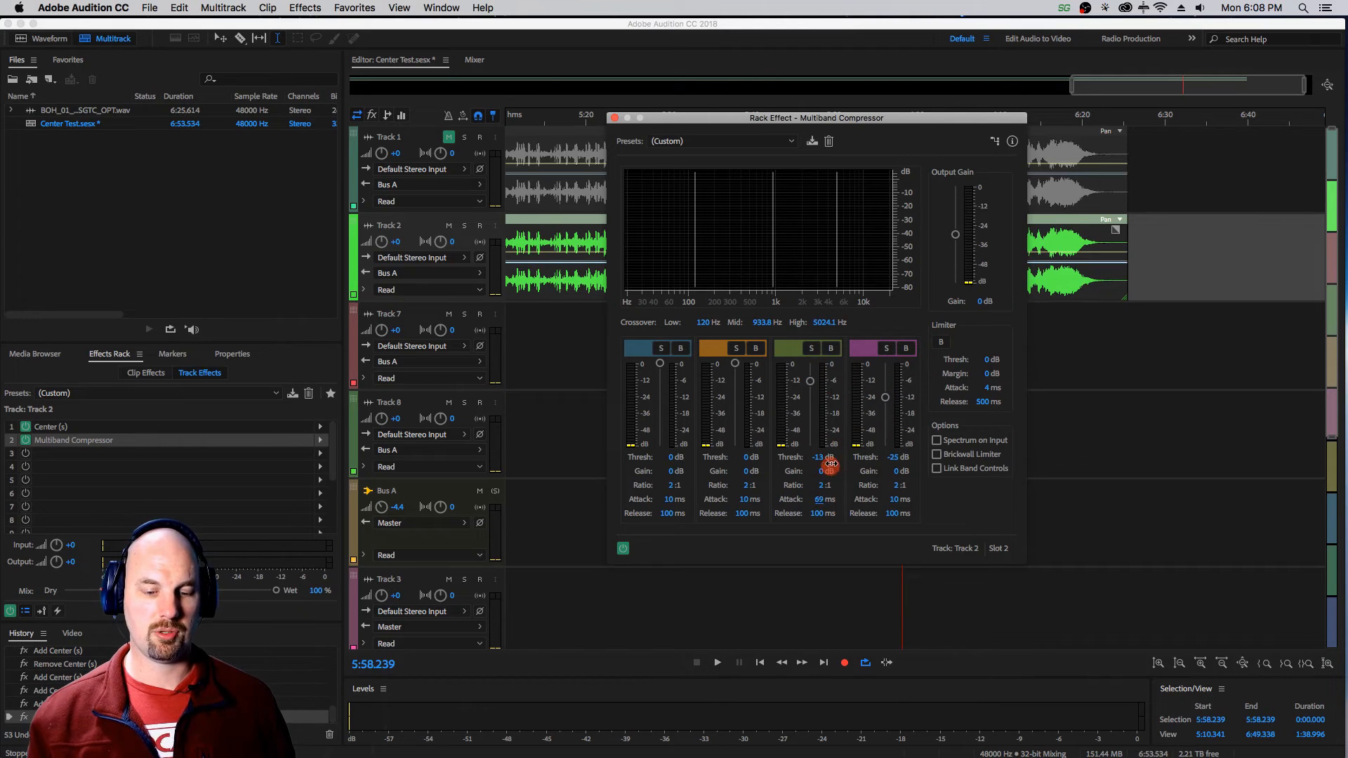
drag(830, 467, 851, 466)
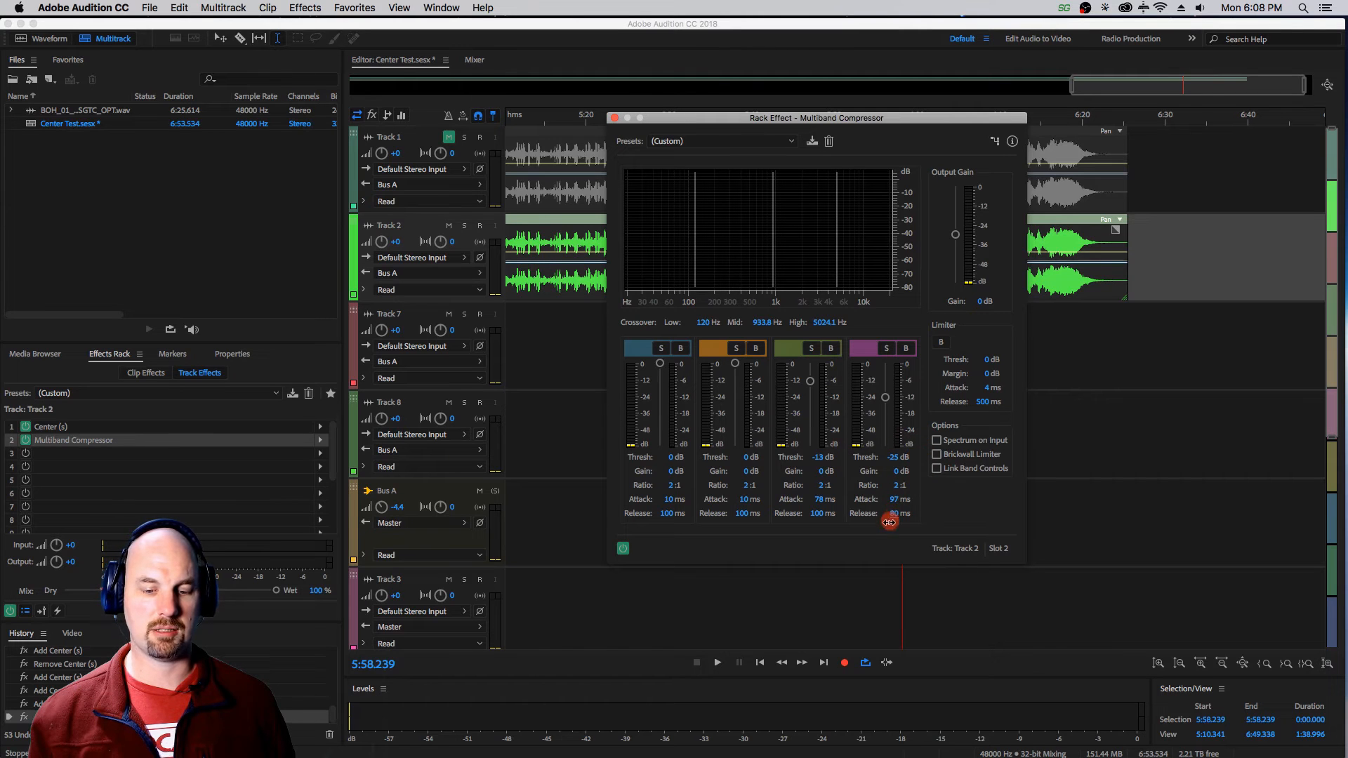
drag(909, 482, 907, 483)
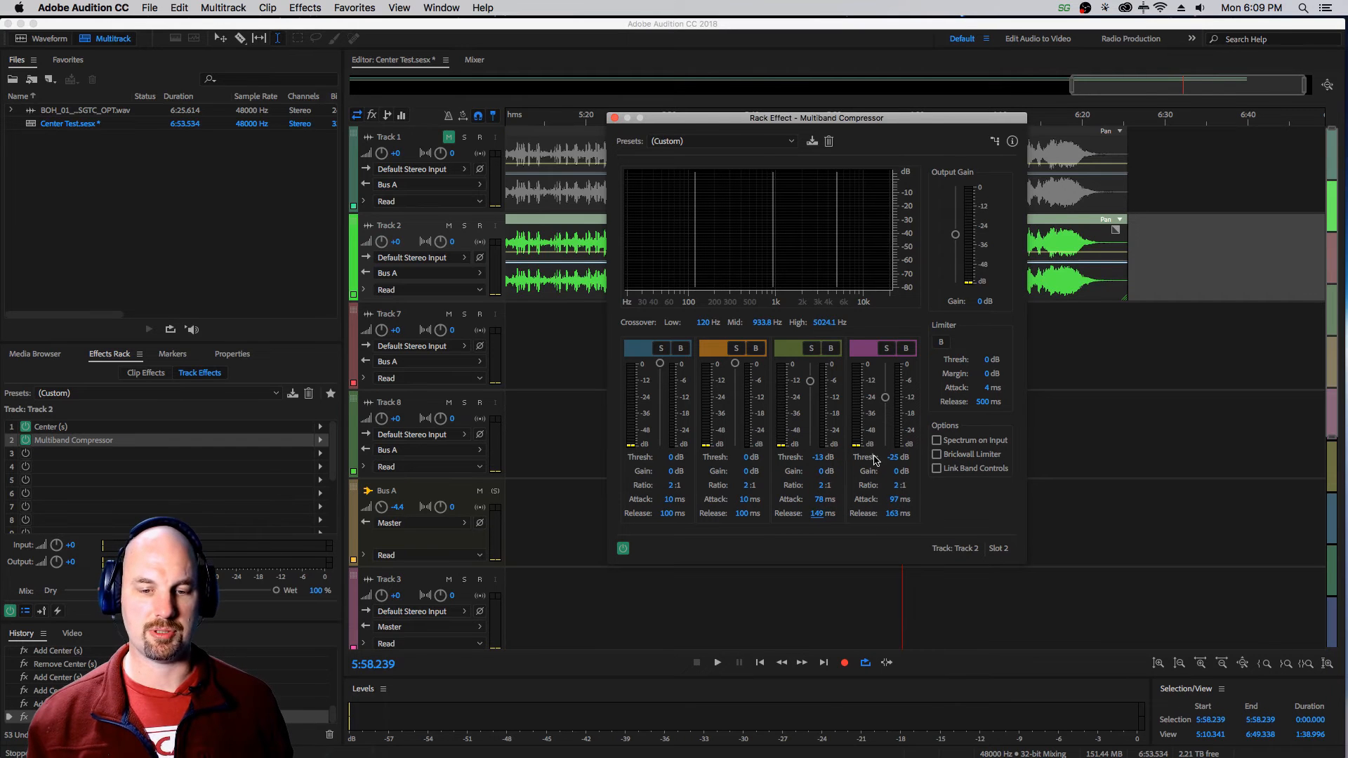
While auditioning Track 2, set the compressor's third band to -23 dB threshold and 2.7 dB gain, and the fourth to -32 dB and 4.3 dB.
key(space)
drag(885, 397, 885, 408)
drag(810, 381, 810, 395)
drag(894, 472, 918, 462)
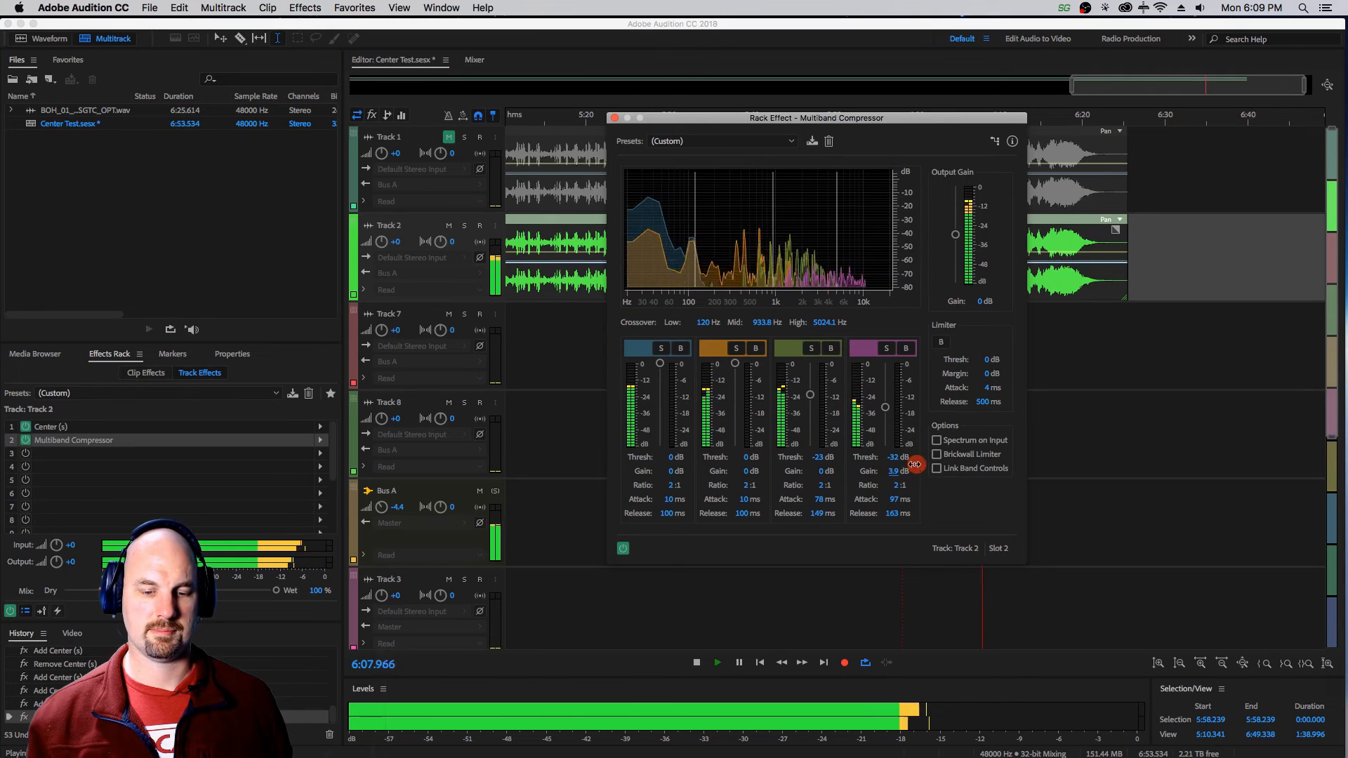
drag(818, 471, 900, 469)
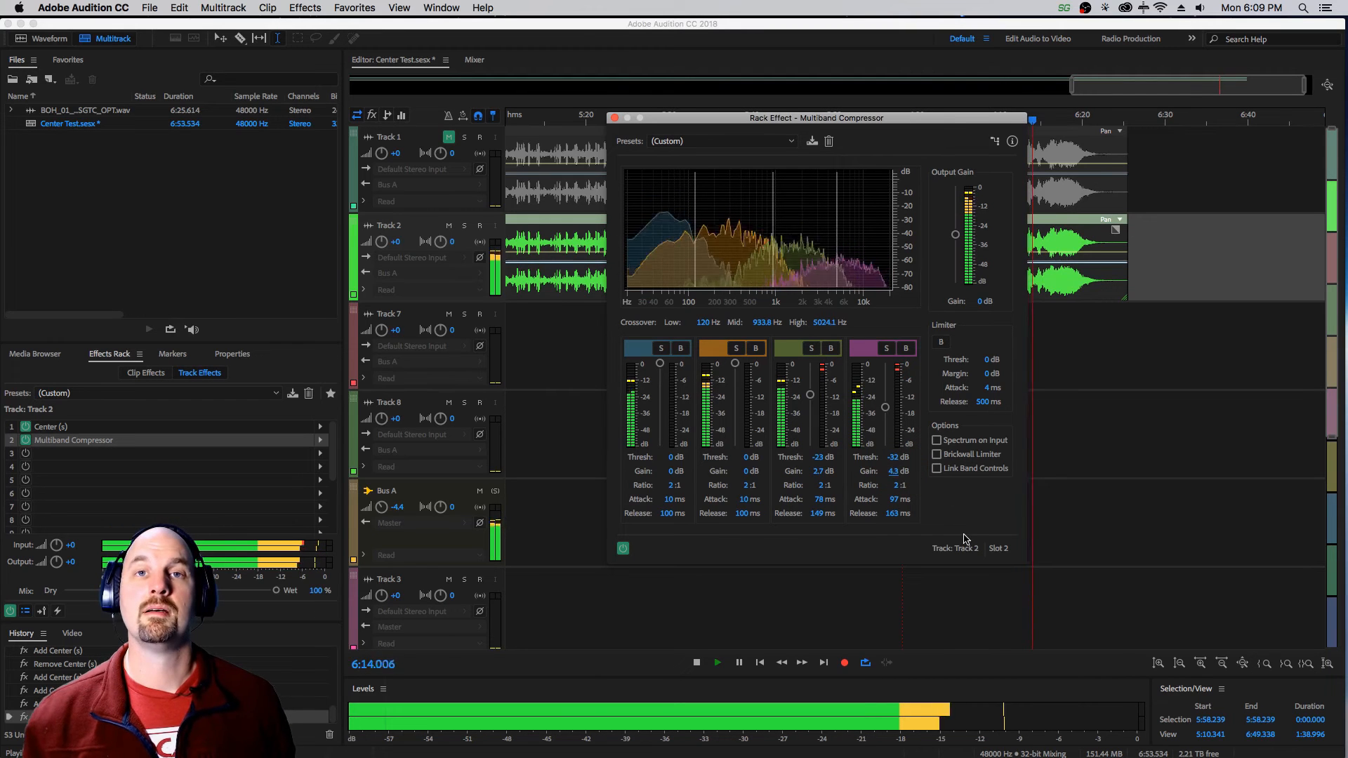
key(space)
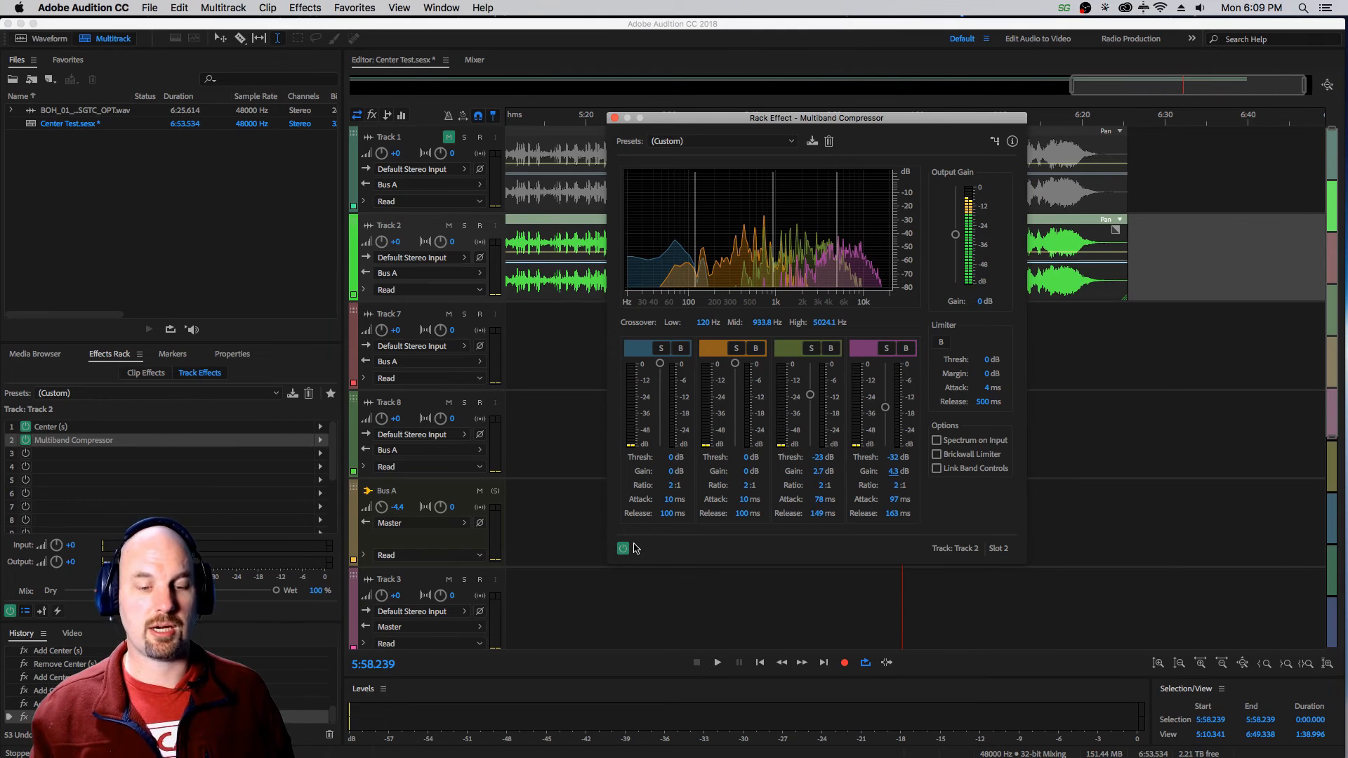
Play Track 2 and compare its sound with the Multiband Compressor bypassed and enabled, leaving it enabled.
key(space)
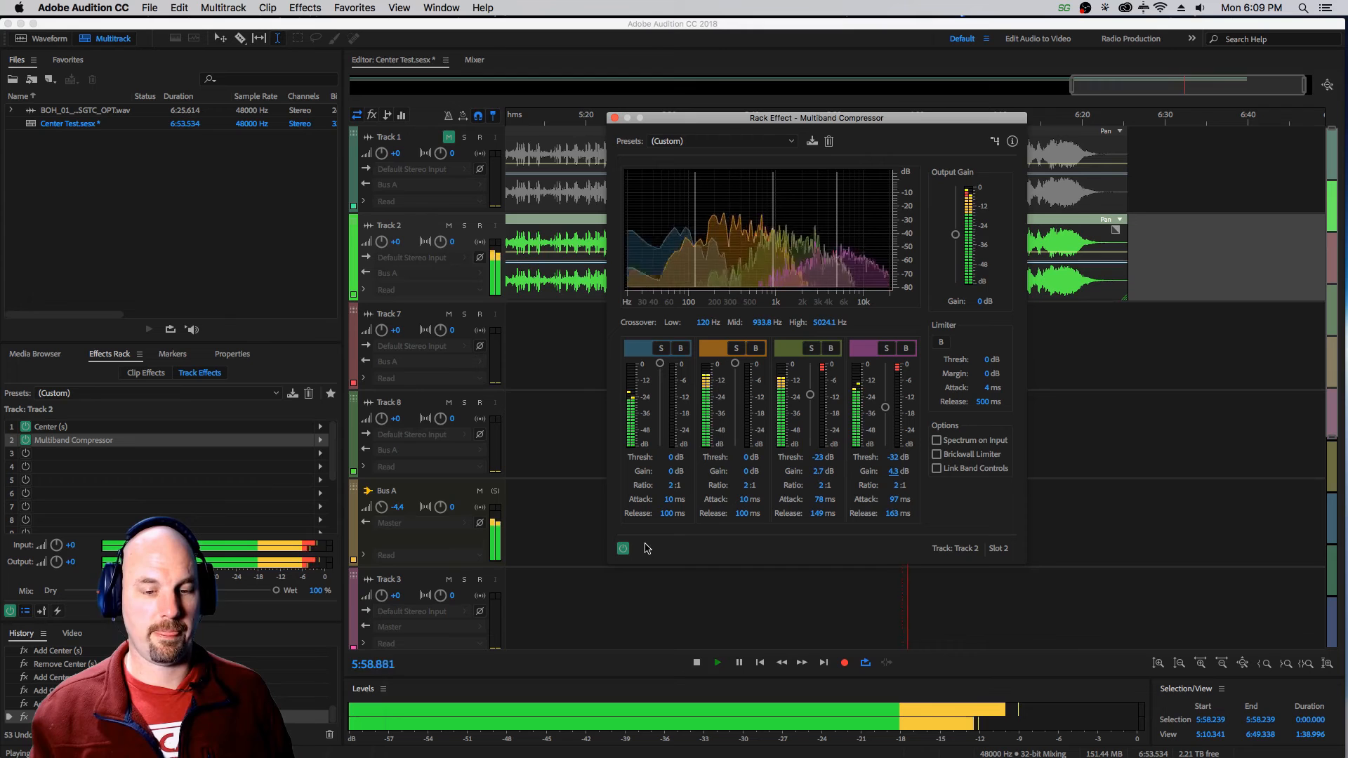
click(623, 549)
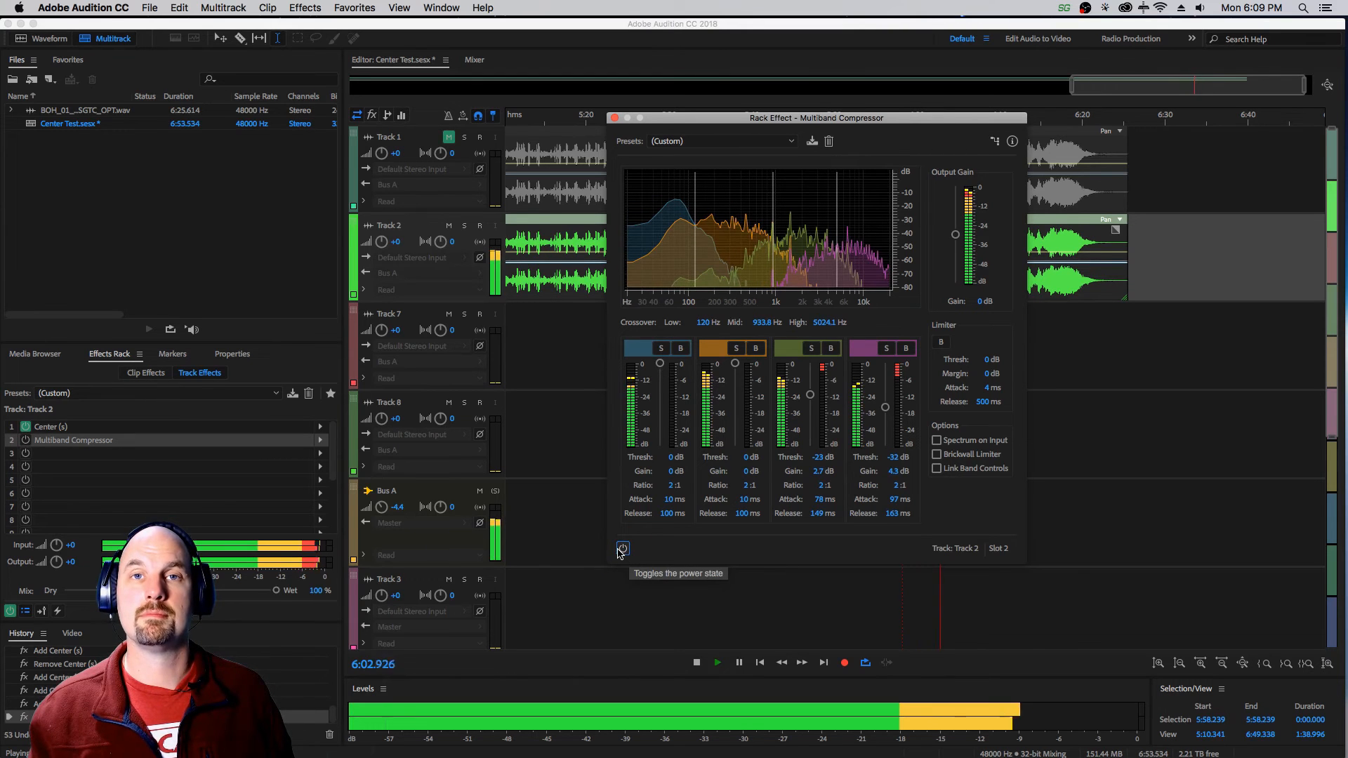
click(622, 549)
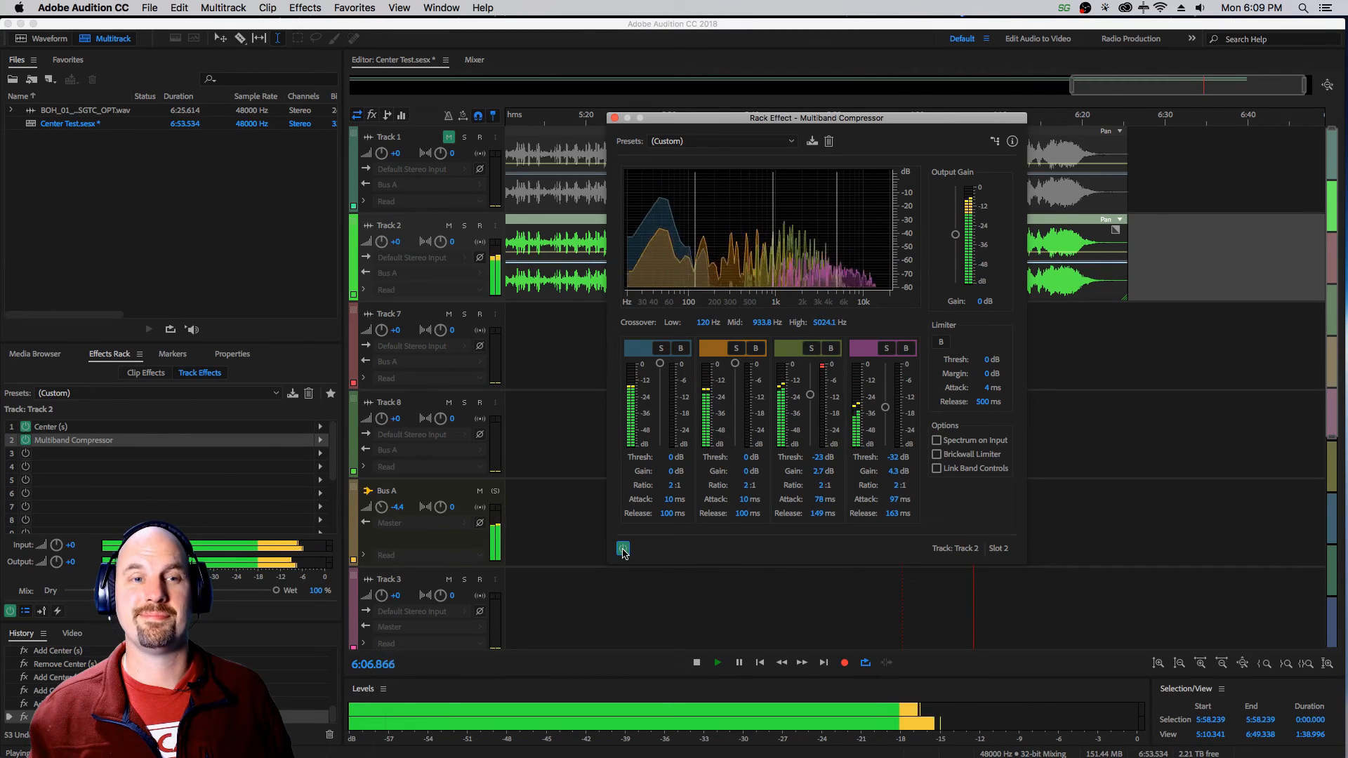
click(622, 549)
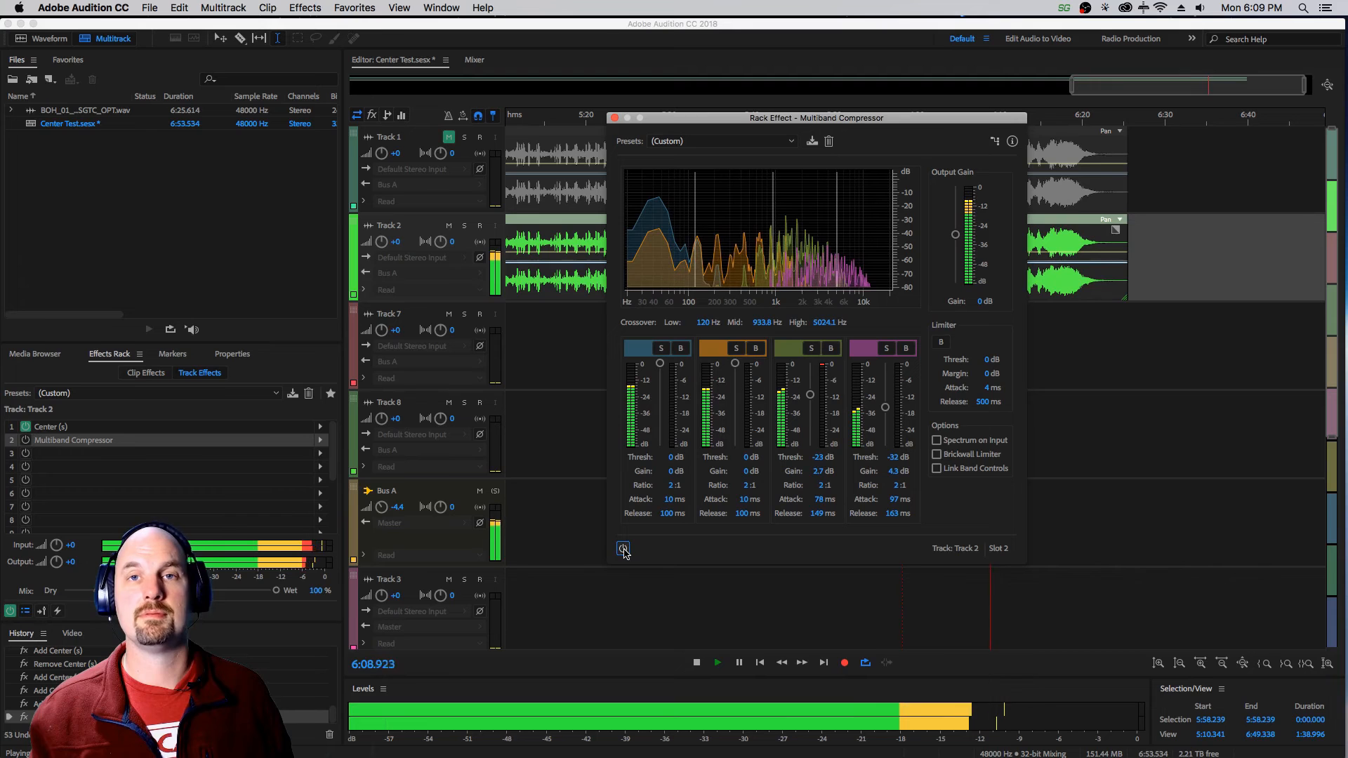
click(622, 549)
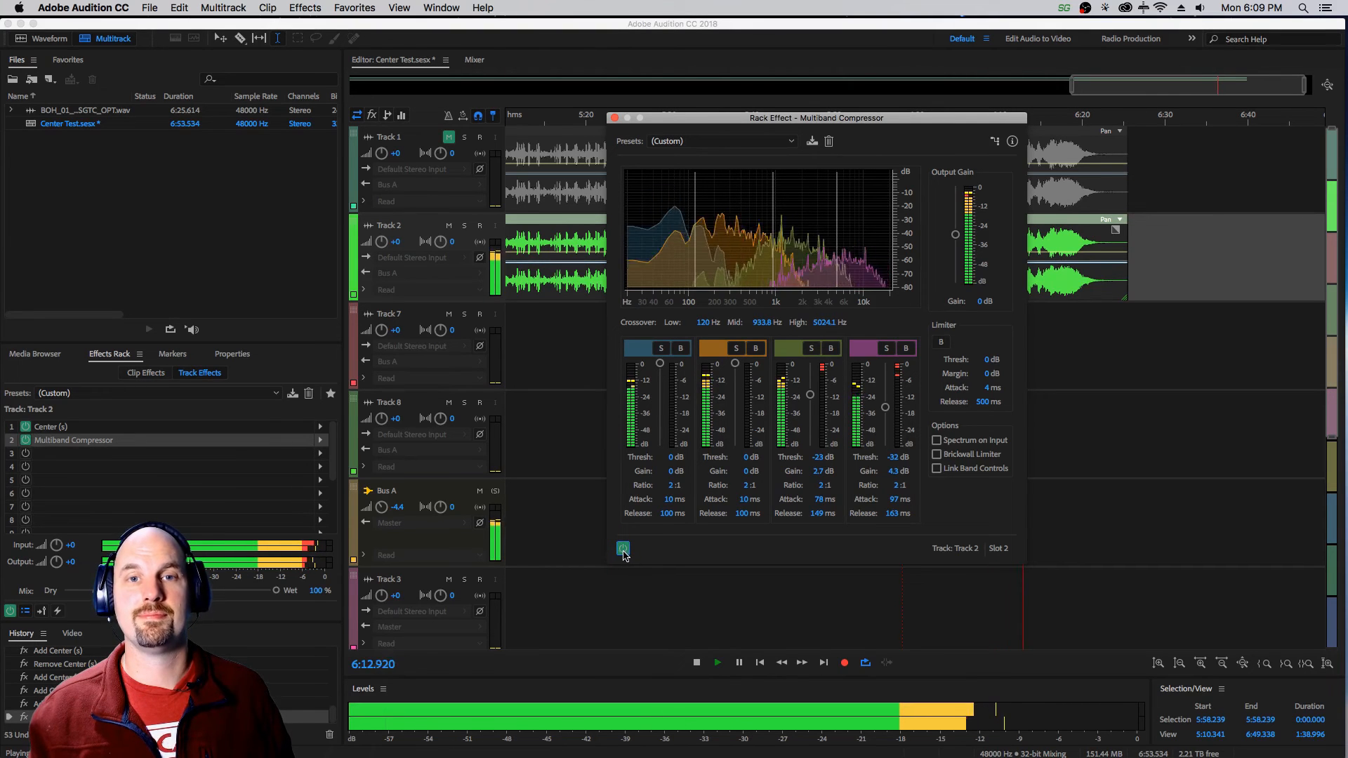
key(space)
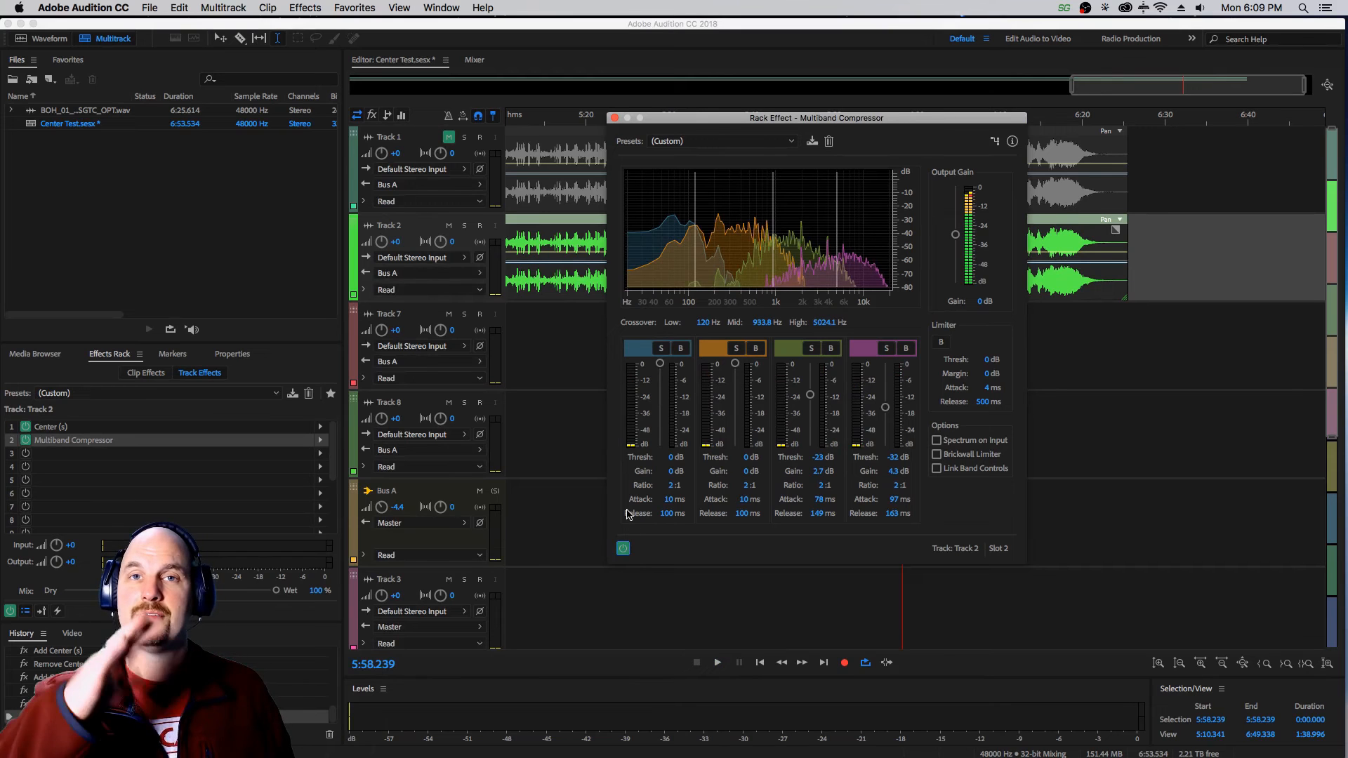
Close the compressor window, unmute Track 1, audition both tracks together and show the effects controls in the track headers.
click(615, 118)
click(449, 137)
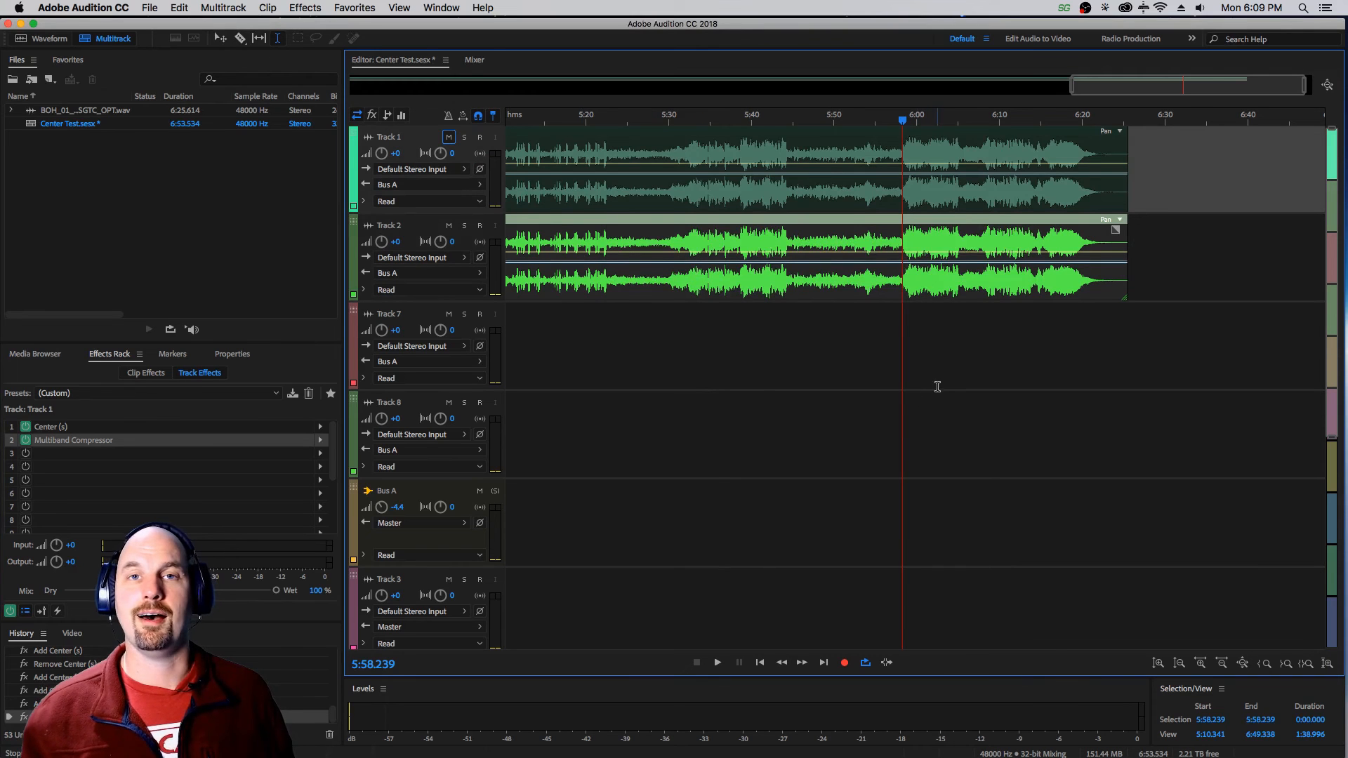
key(space)
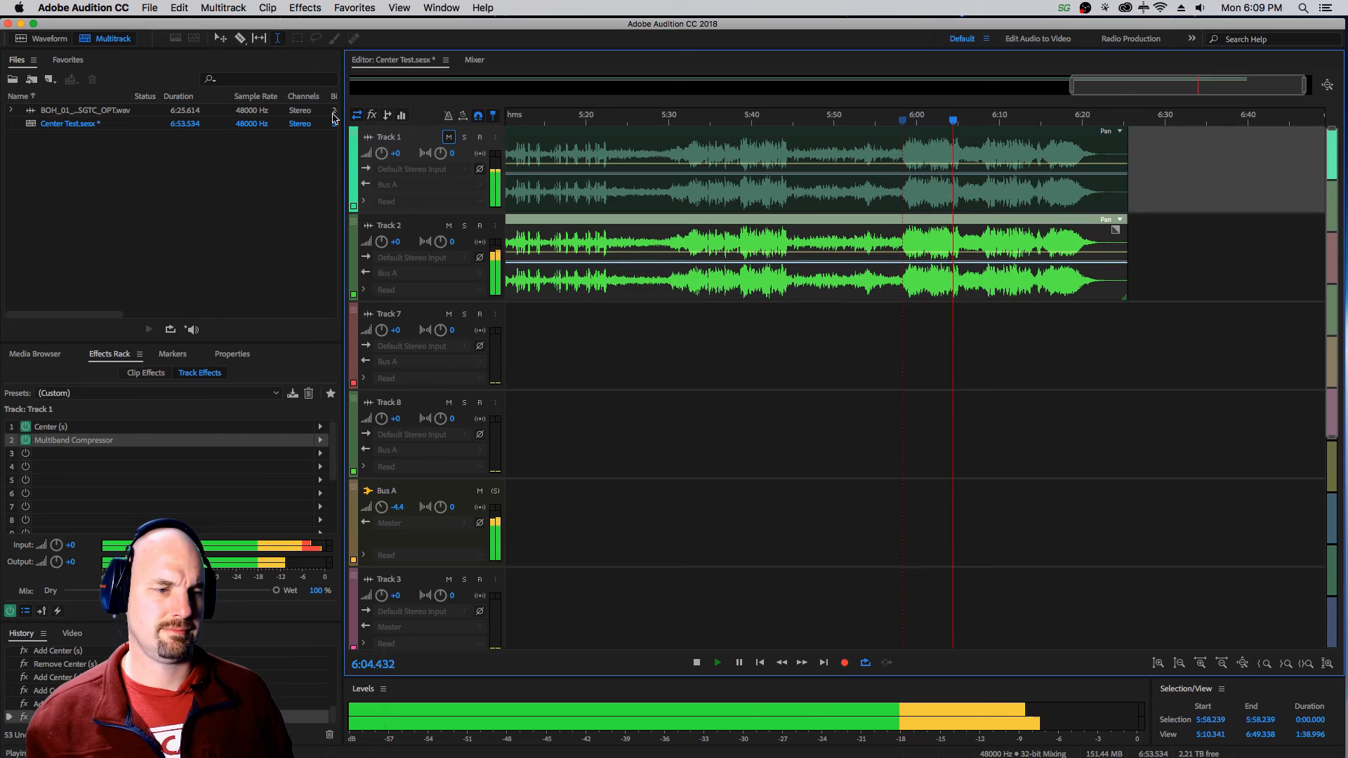
click(372, 115)
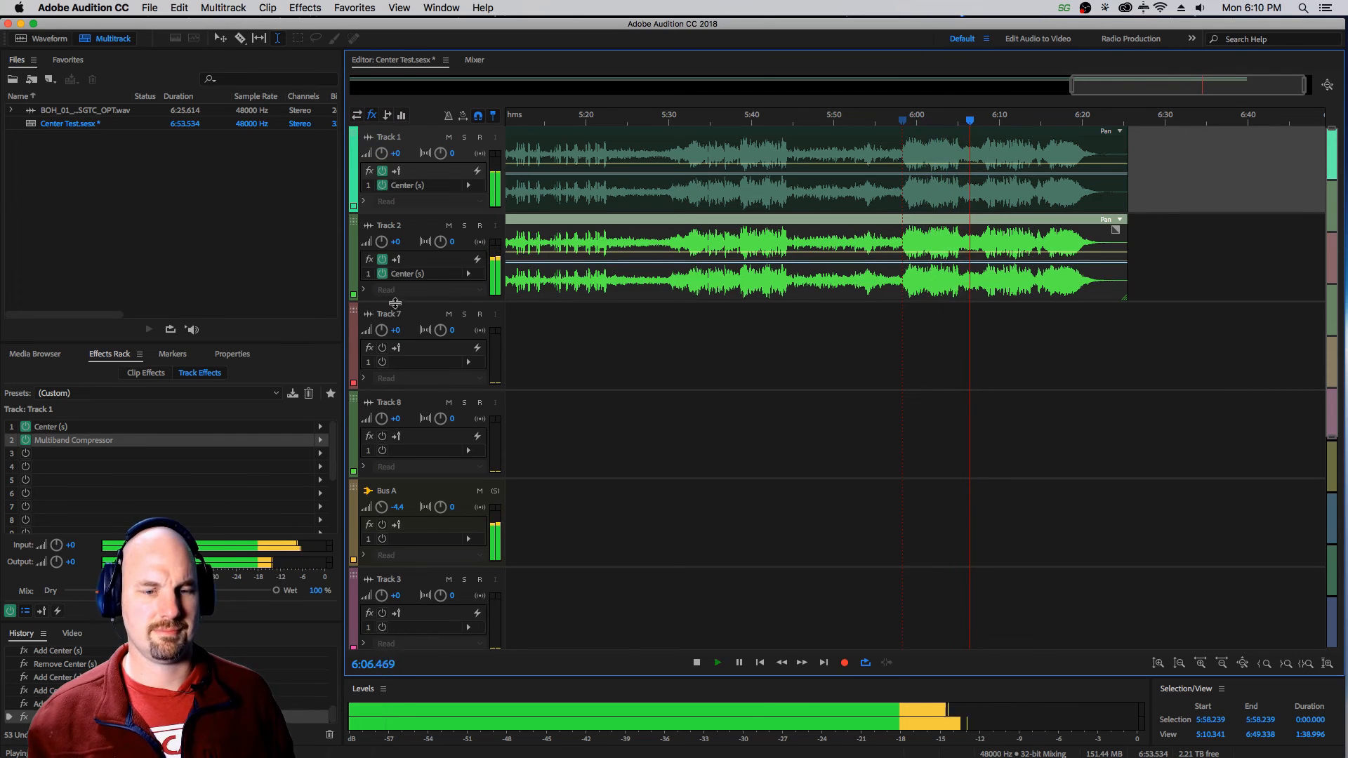
key(space)
Mute Track 2, bypass Track 1's effects rack and audition the unprocessed mix.
click(448, 226)
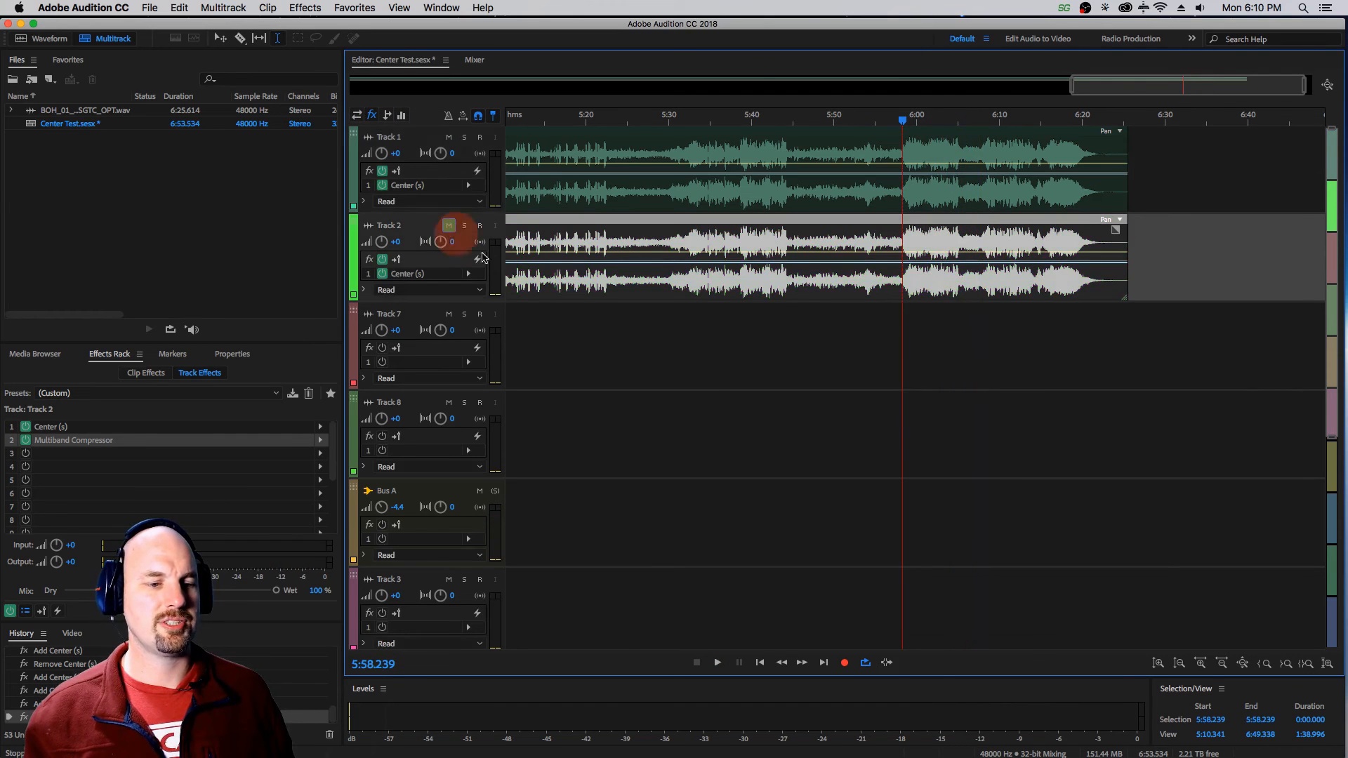
click(382, 171)
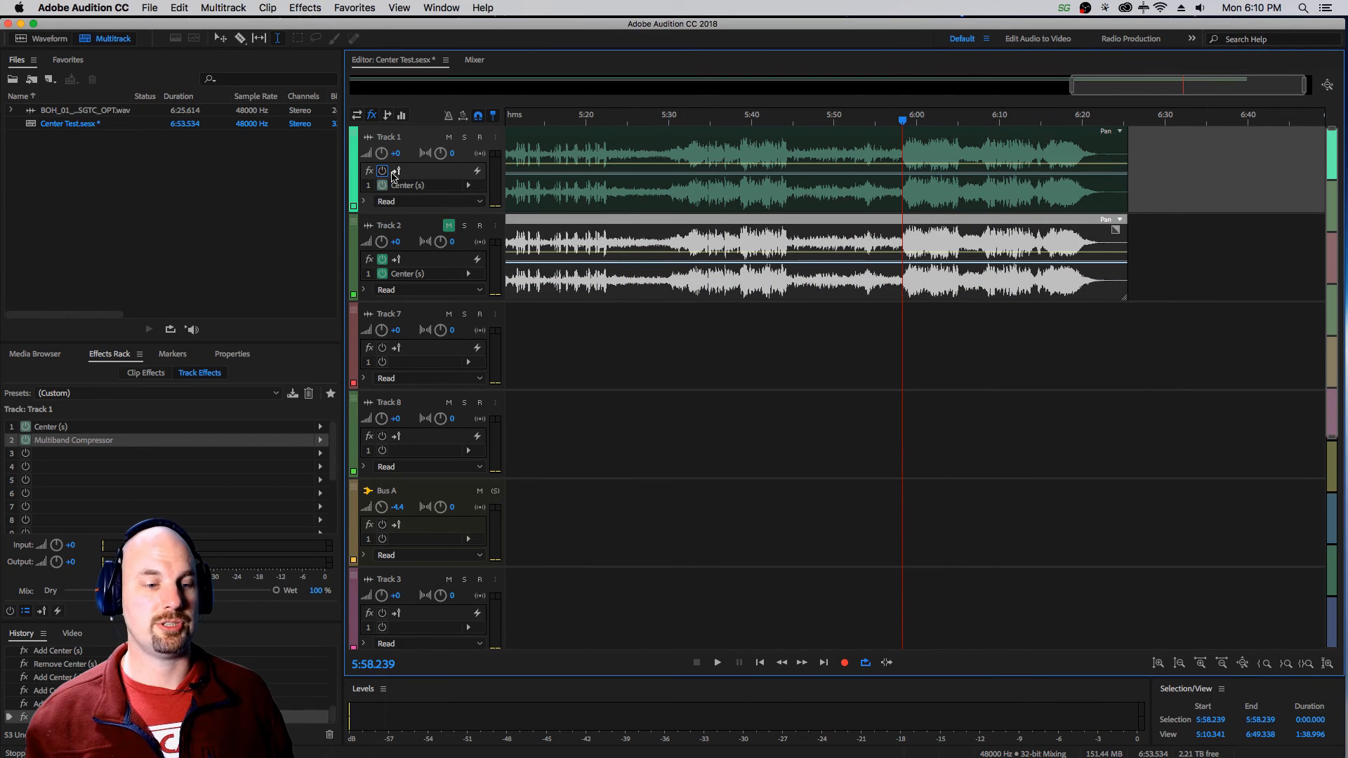
key(space)
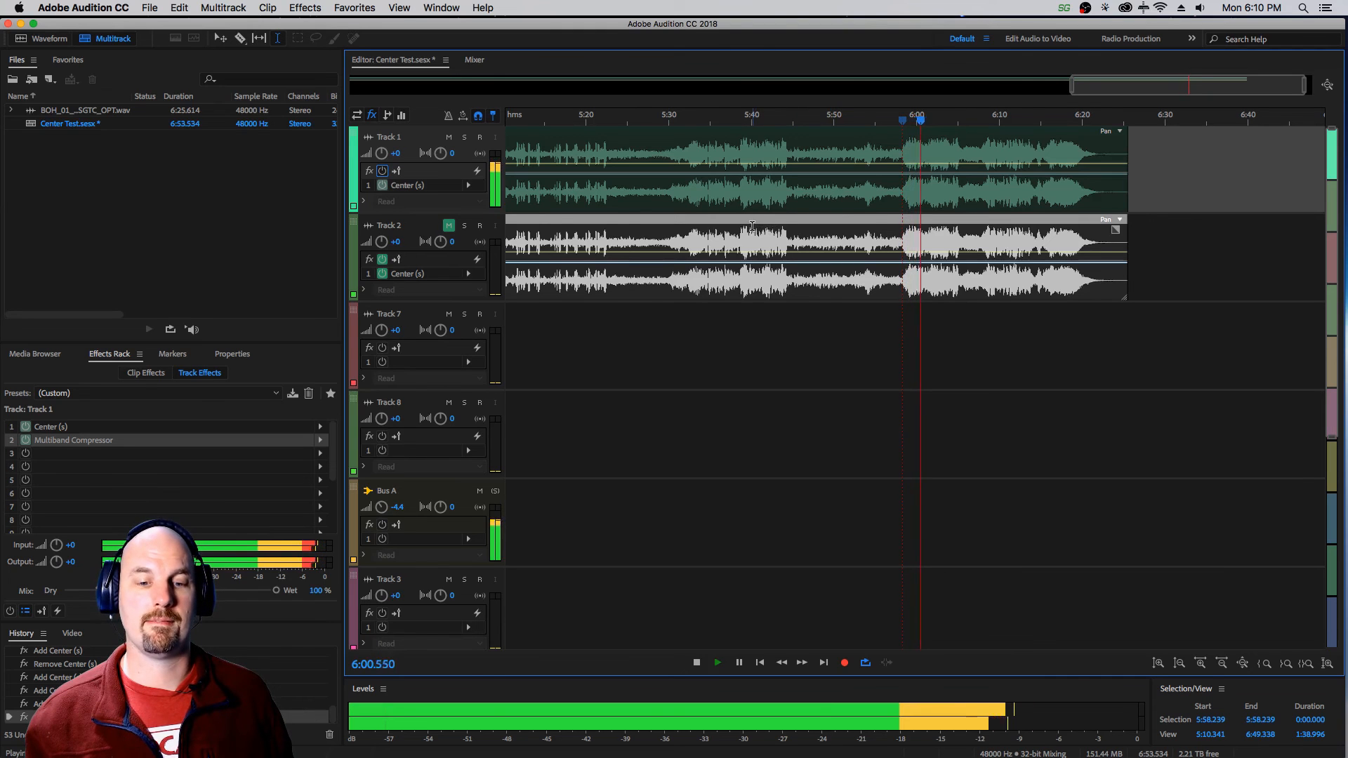
key(space)
Unmute Track 2, re-enable Track 1's effects rack and audition the combined processed tracks.
click(448, 226)
click(382, 172)
key(space)
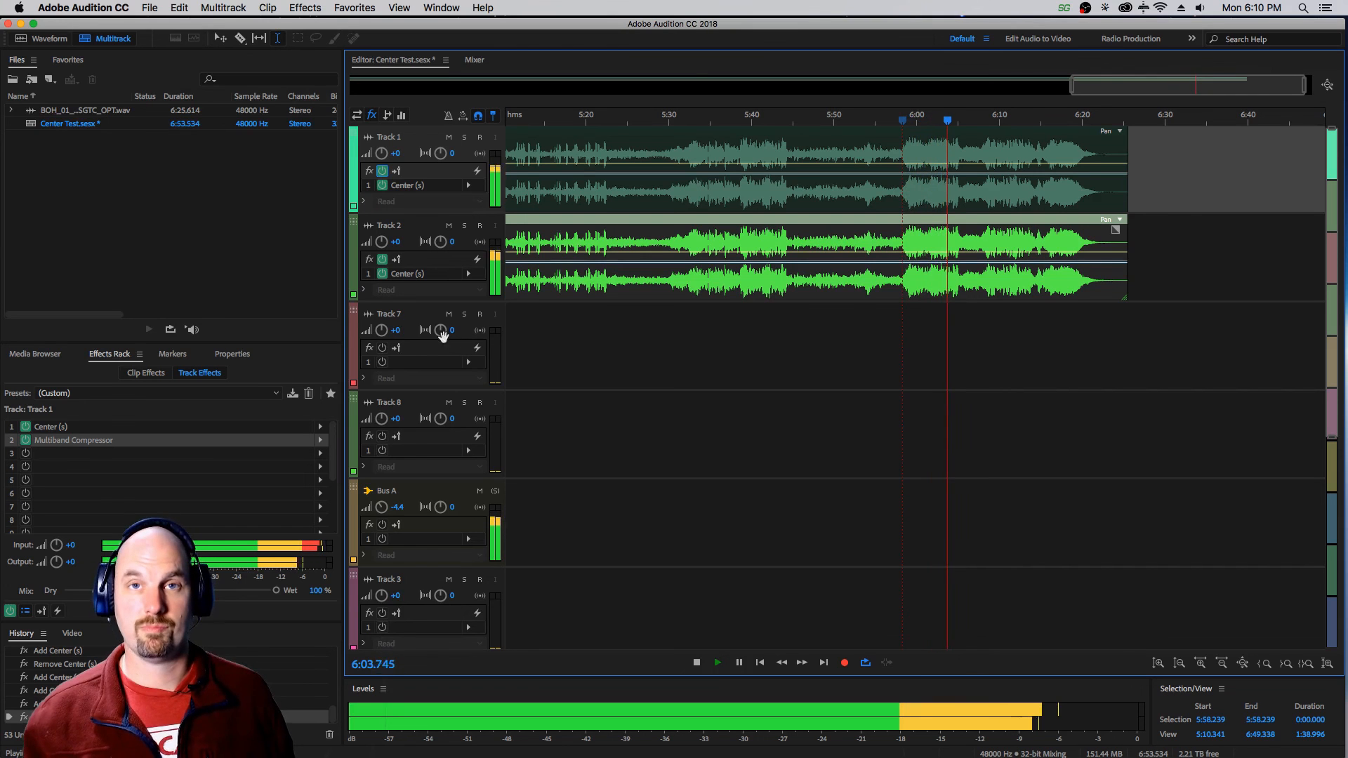
key(space)
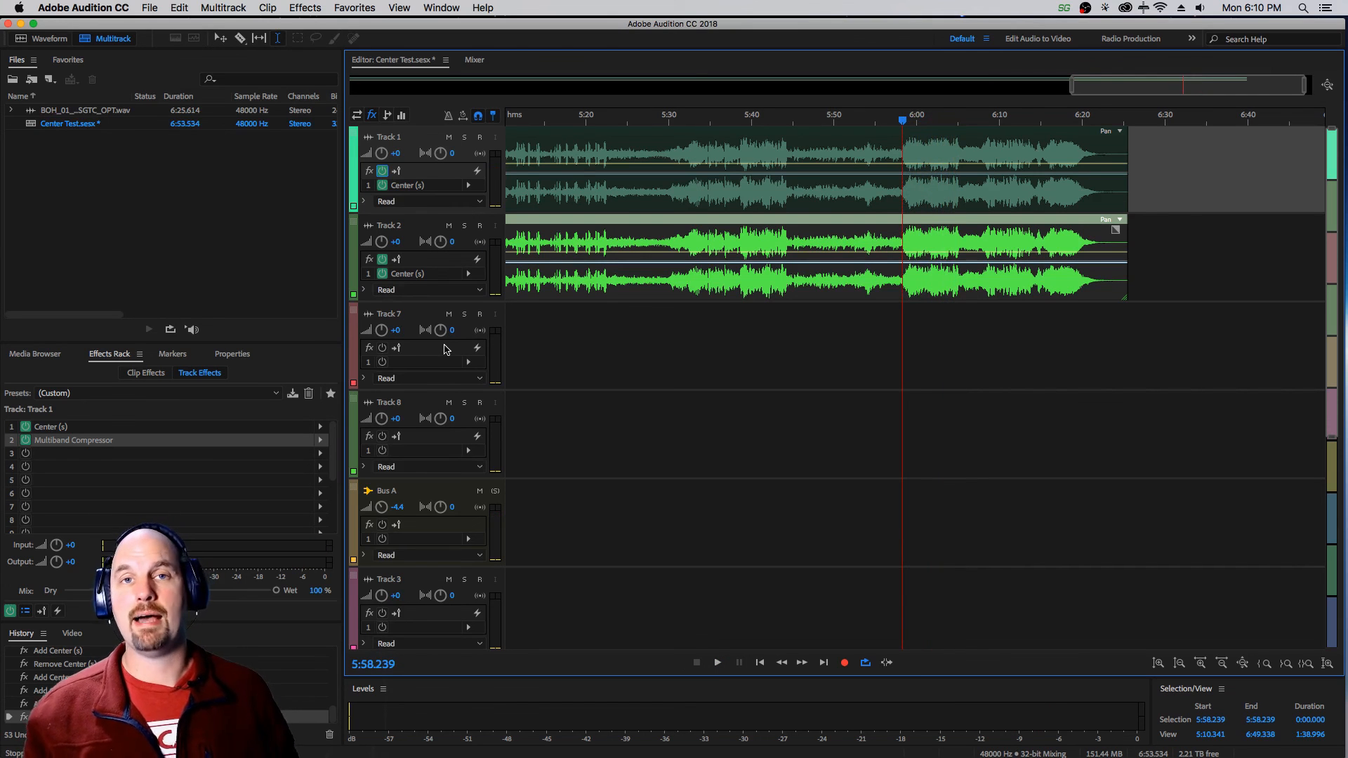